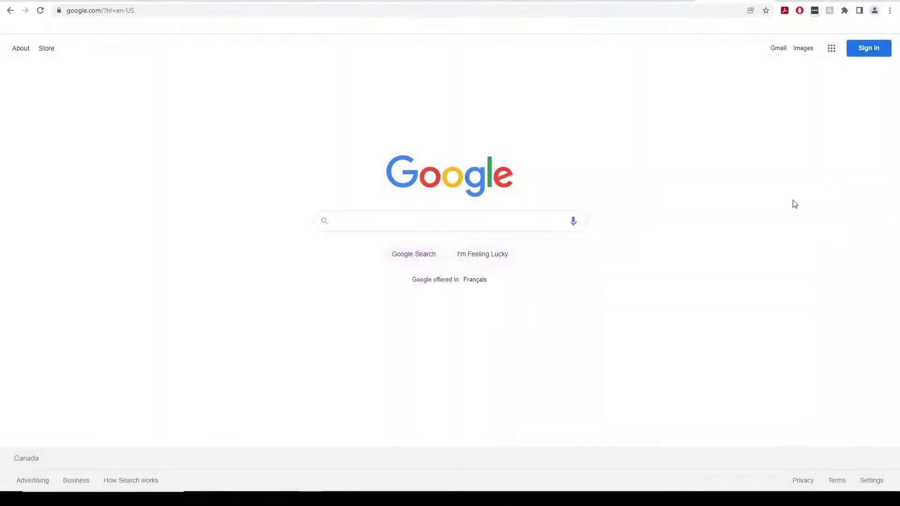
pyautogui.click(213, 11)
pyautogui.write('https://forticlient.forticloud.com')
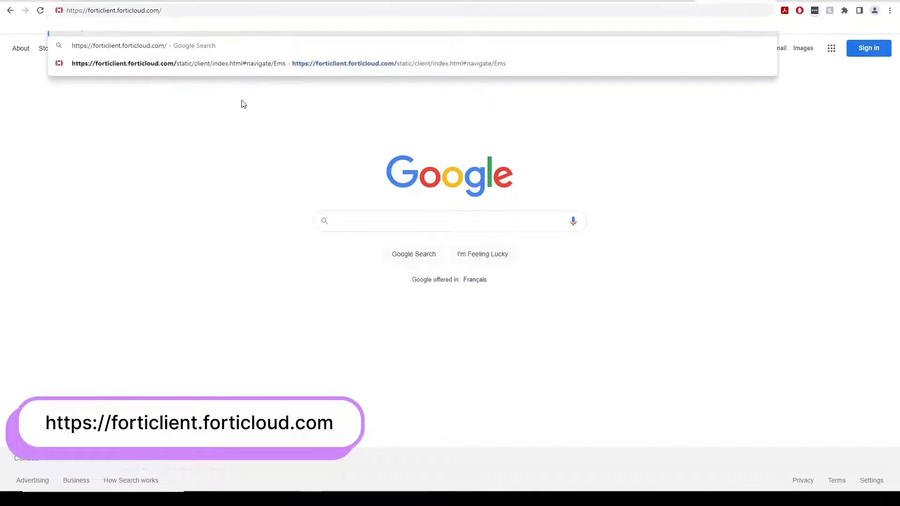
pyautogui.press('Return')
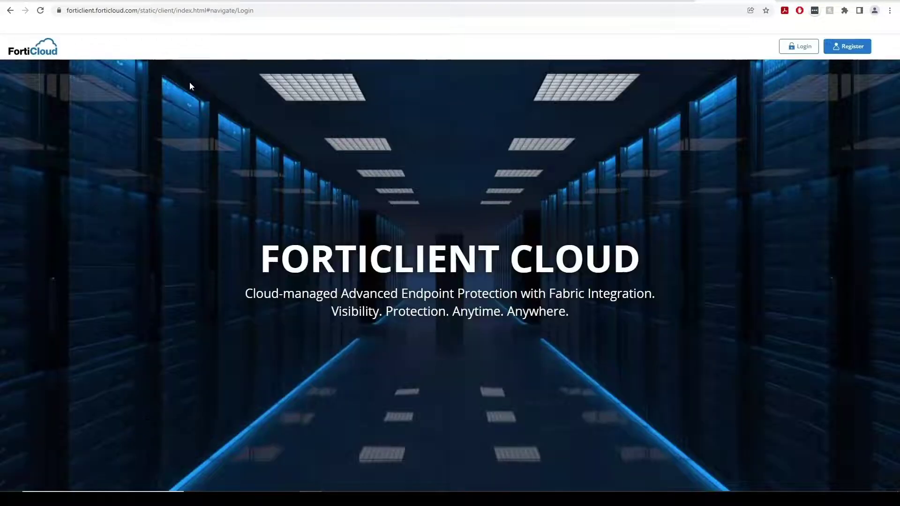
pyautogui.click(809, 48)
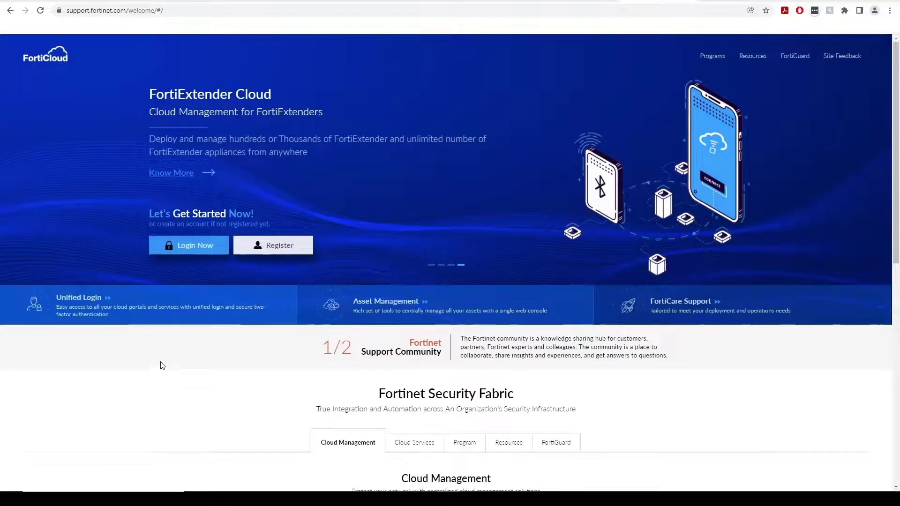
# Sign in to FortiCloud, open My Account's Manage User list, and start adding a user
pyautogui.click(187, 245)
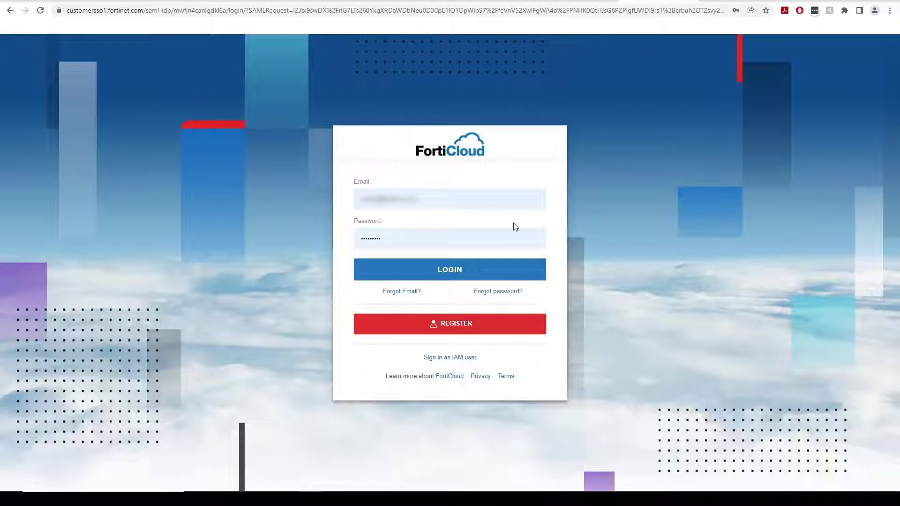
pyautogui.click(526, 273)
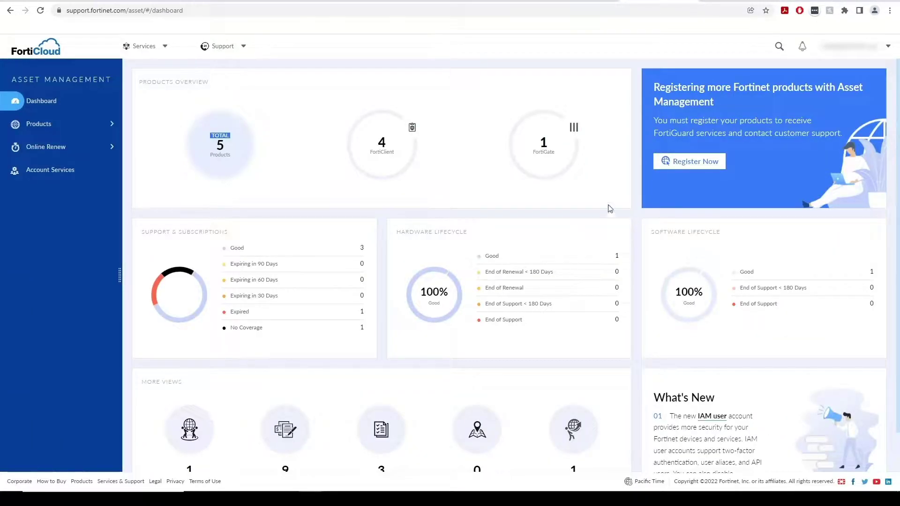
pyautogui.click(890, 48)
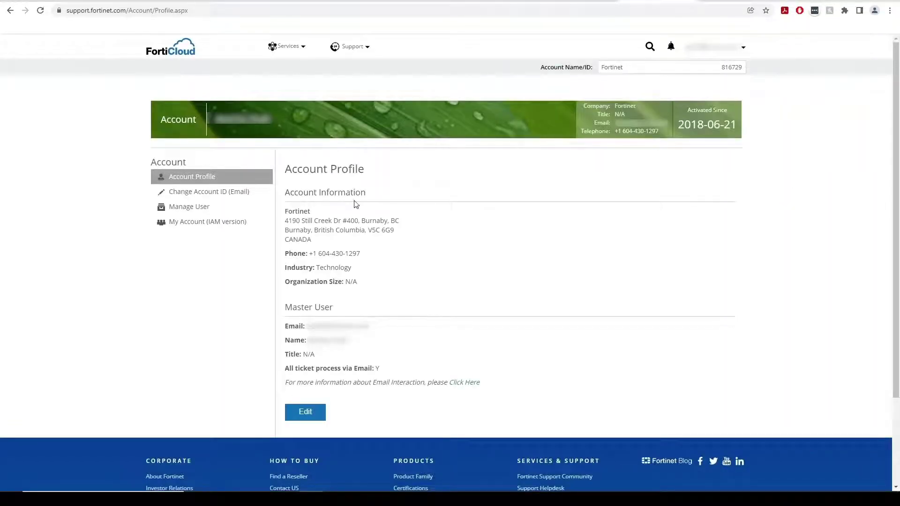
pyautogui.click(210, 207)
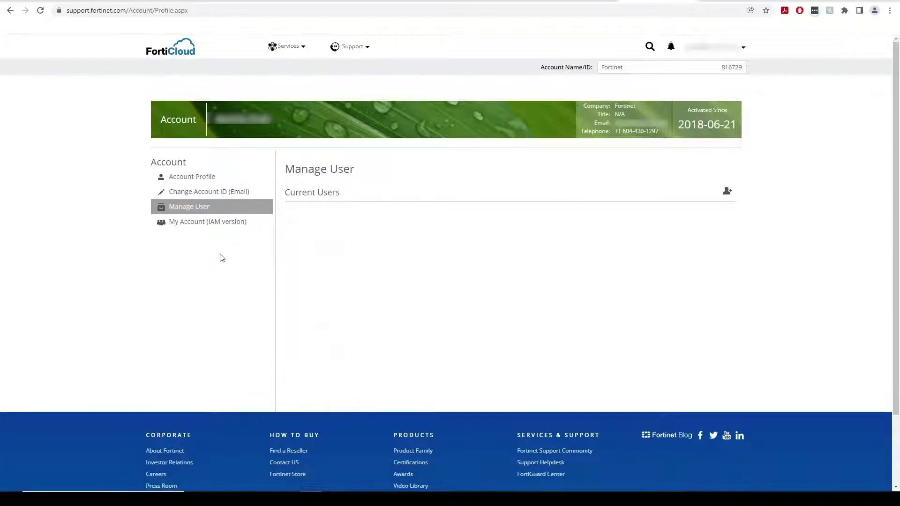
pyautogui.click(728, 192)
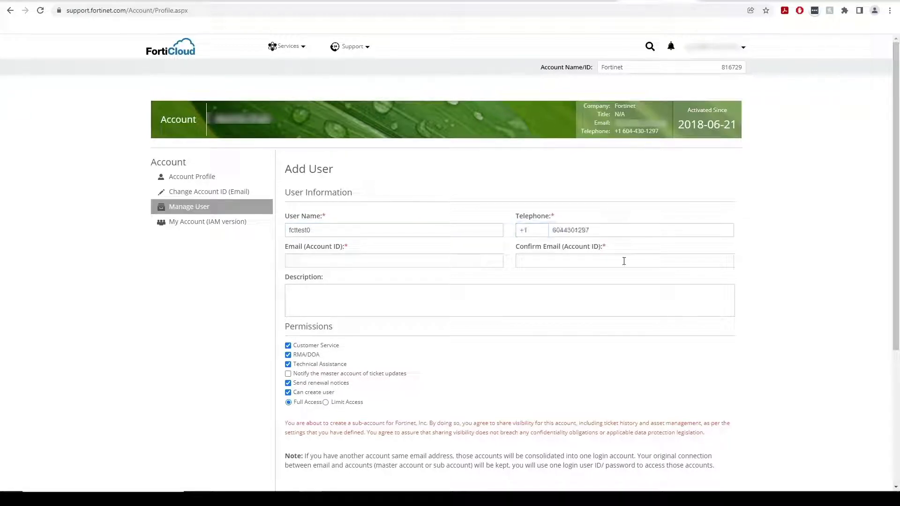
# Enter the new user's e-mail and its confirmation, plus description 'Additional admin account'
pyautogui.hotkey('ctrl', 'v')
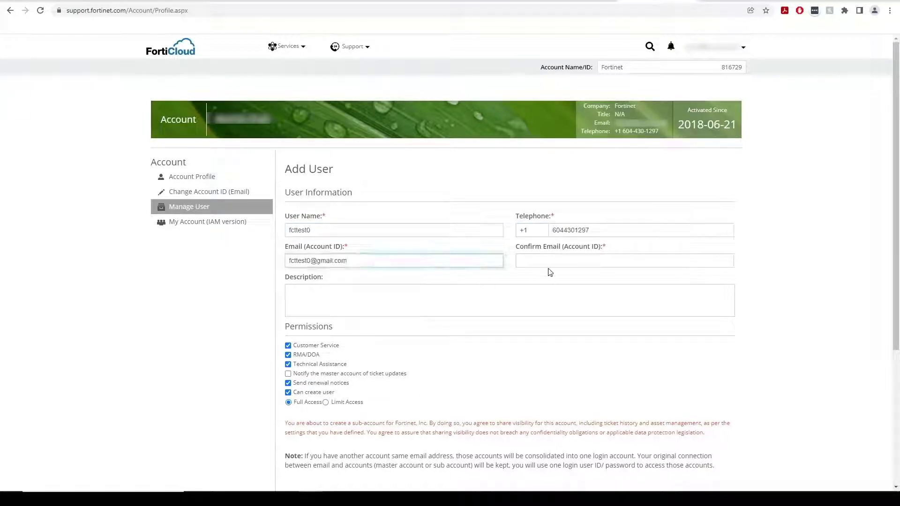
pyautogui.click(549, 266)
pyautogui.hotkey('ctrl', 'v')
pyautogui.click(491, 294)
pyautogui.write('Additional admin account')
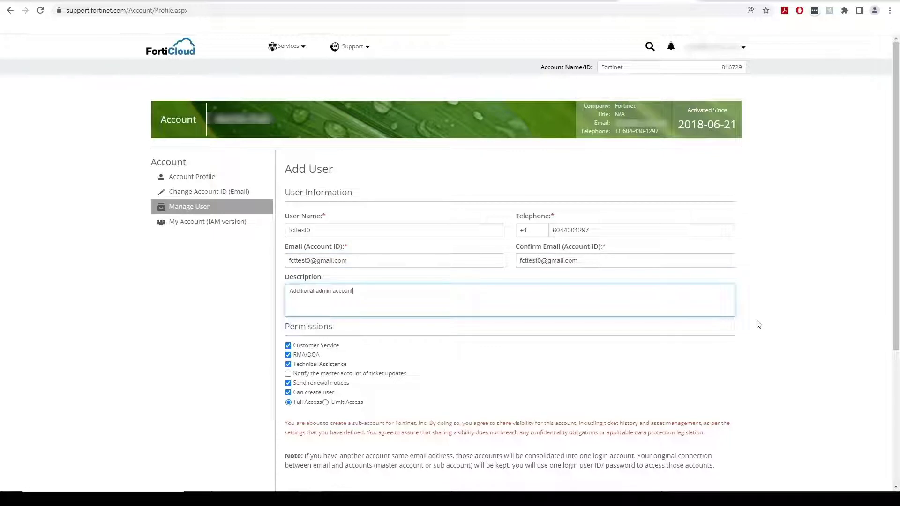
pyautogui.click(759, 324)
pyautogui.scroll(-1, 760, 328)
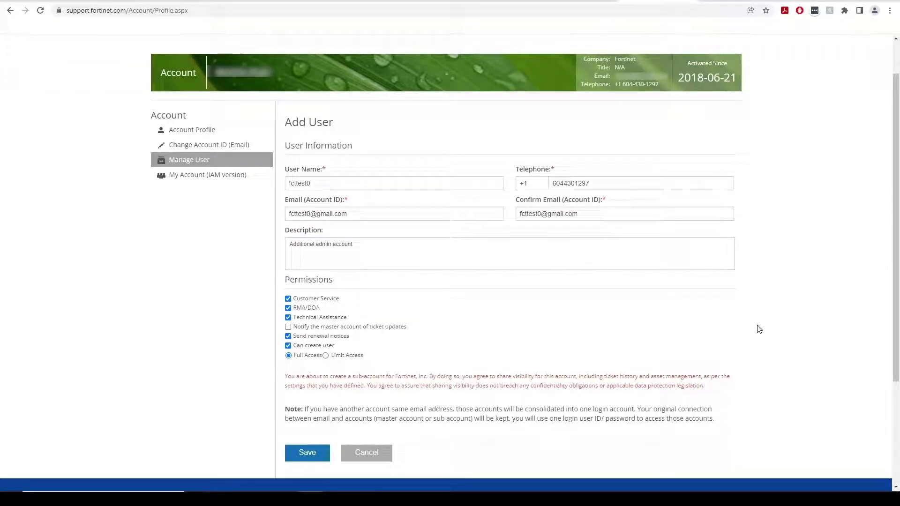
# Save the new user and show the Administrators list in FortiClient Cloud
pyautogui.click(314, 453)
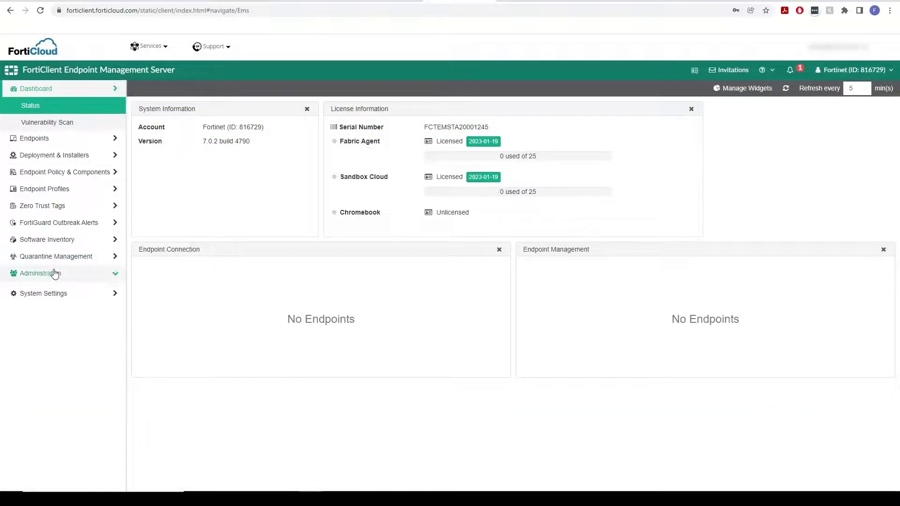
pyautogui.click(55, 274)
pyautogui.click(95, 262)
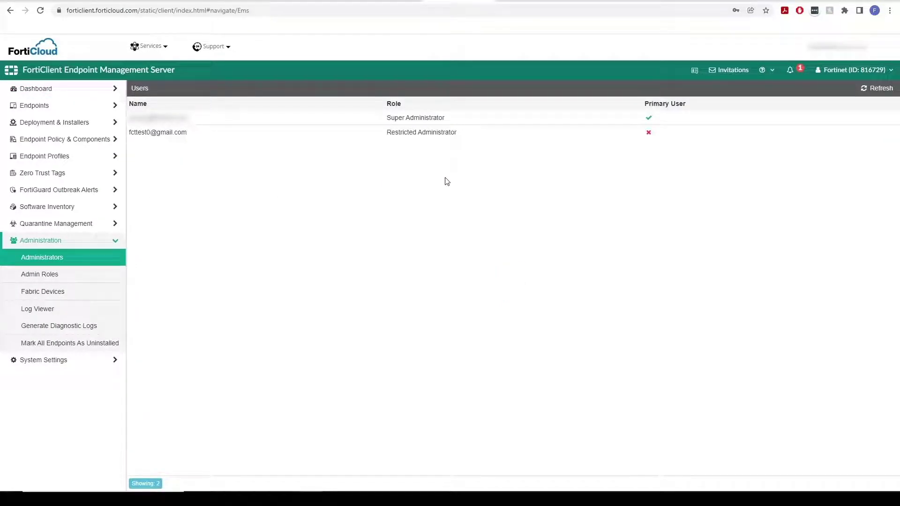
# Change the new administrator's role to Super Administrator
pyautogui.click(481, 134)
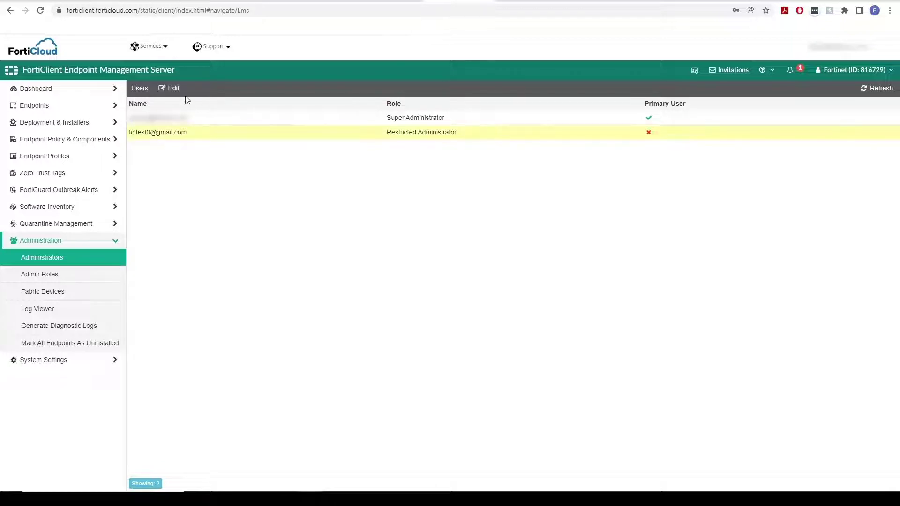
pyautogui.click(172, 88)
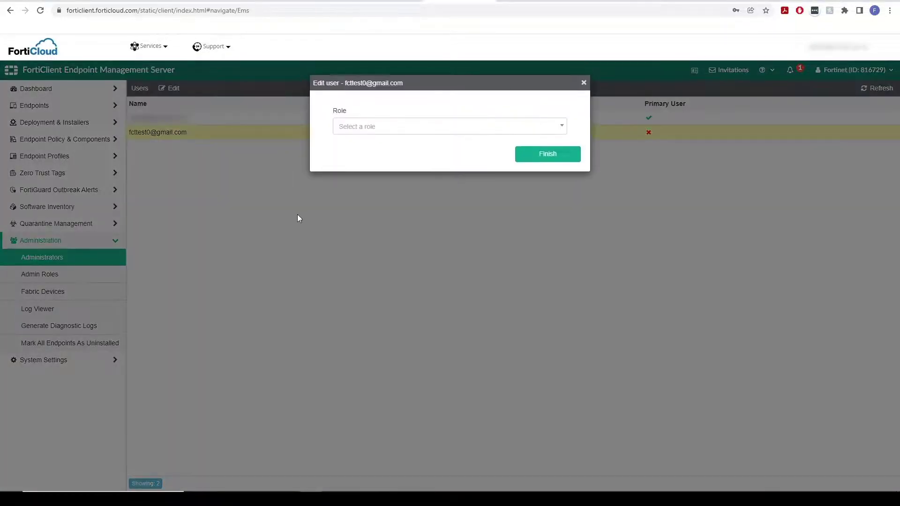
pyautogui.click(463, 131)
pyautogui.click(442, 146)
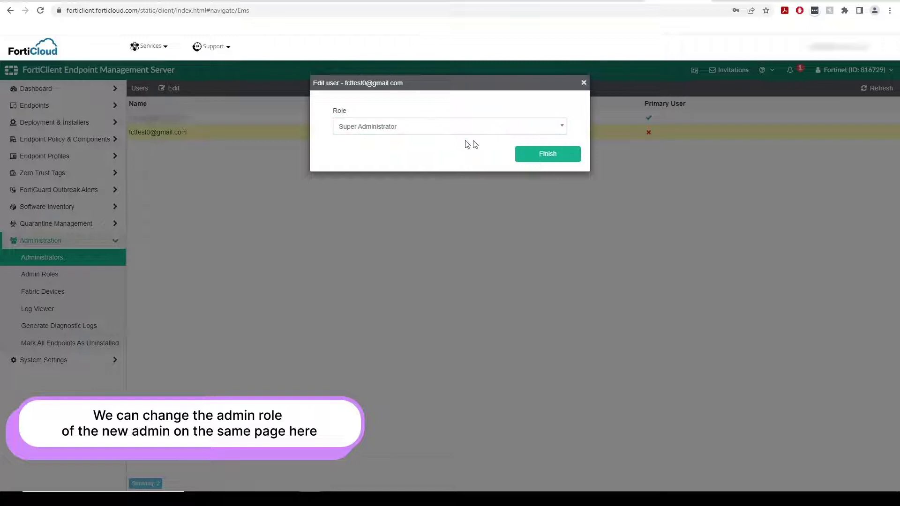
pyautogui.click(521, 156)
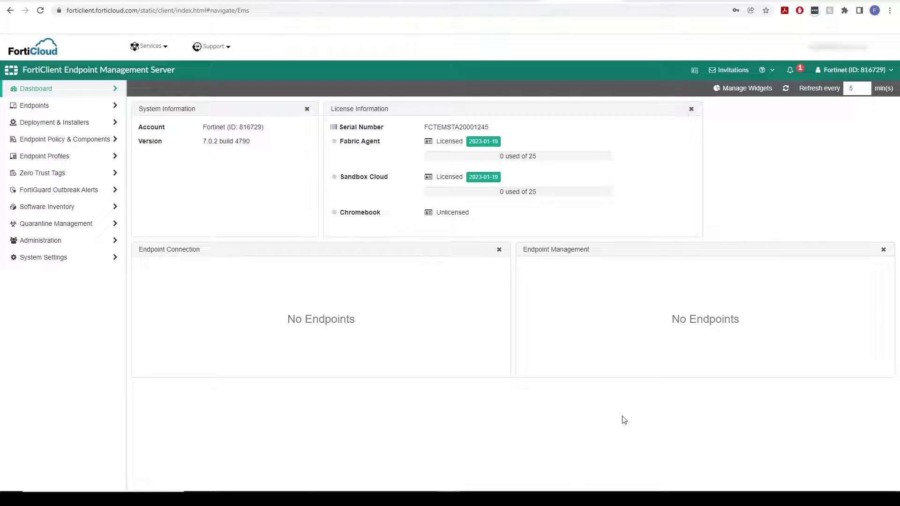
# Add a Branch_A group under All Groups in Endpoints > Workgroups and view its endpoints
pyautogui.click(113, 107)
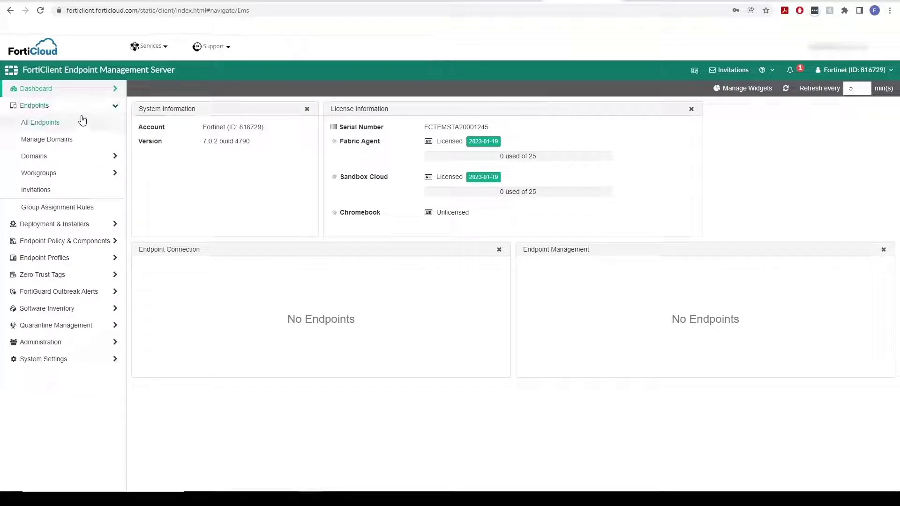
pyautogui.click(115, 172)
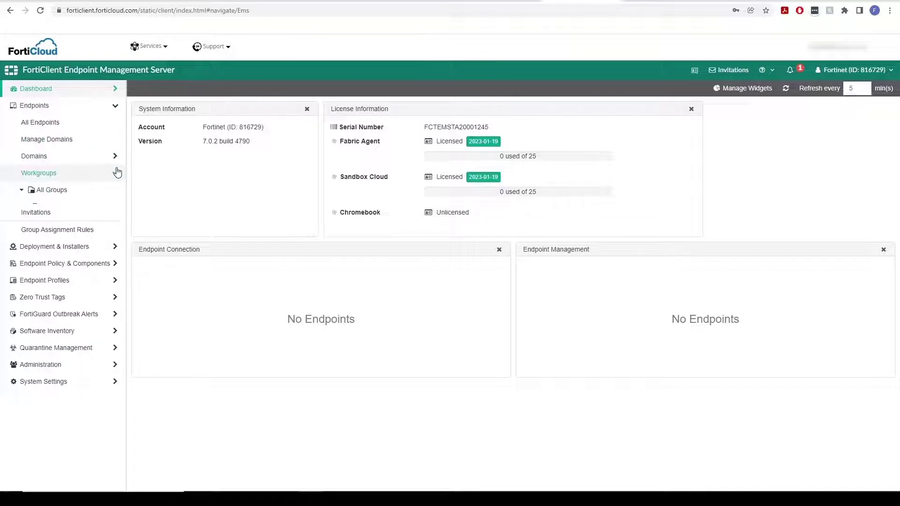
pyautogui.rightClick(78, 191)
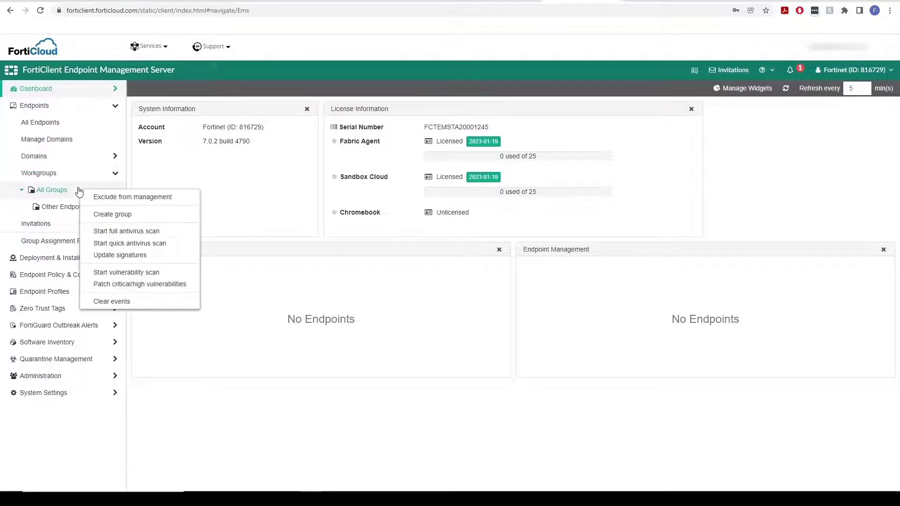
pyautogui.click(141, 219)
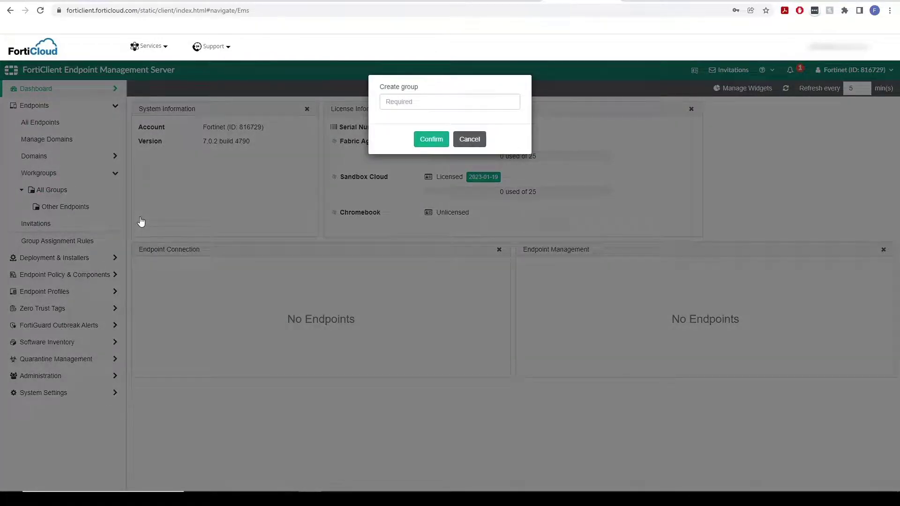
pyautogui.write('Branch_A')
pyautogui.click(433, 139)
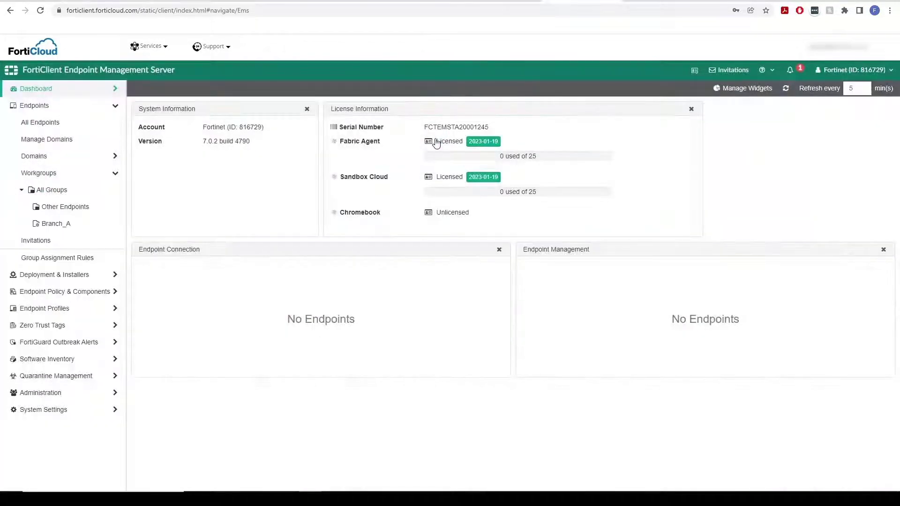
pyautogui.click(83, 225)
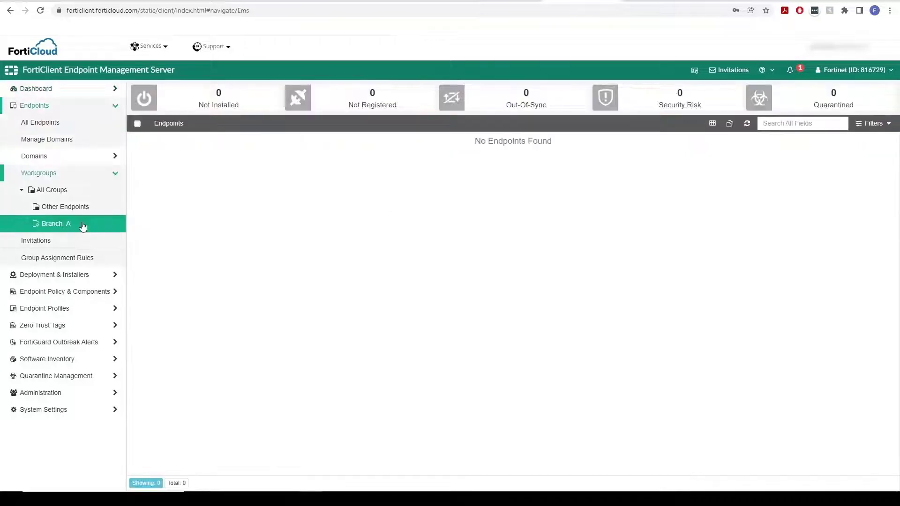
pyautogui.click(21, 190)
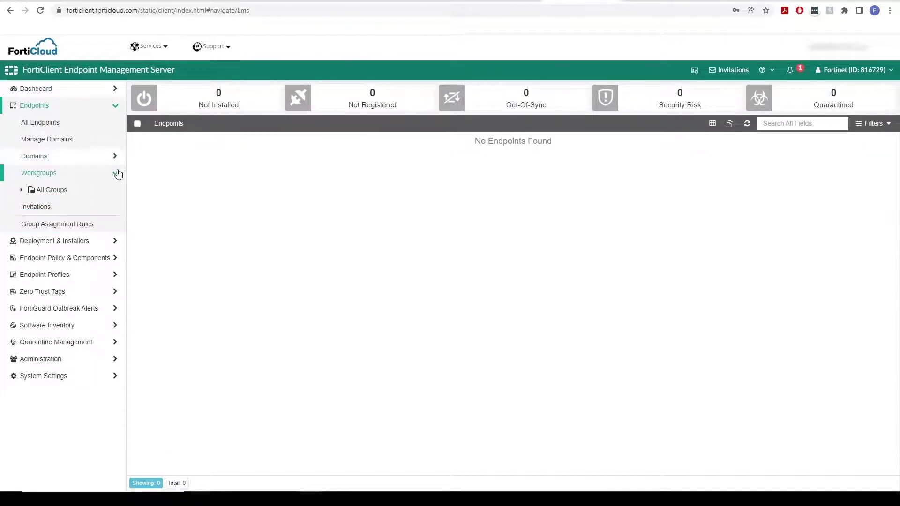
pyautogui.click(115, 173)
# Start a new endpoint profile named Branch_A_Profile from Manage Profiles
pyautogui.click(116, 106)
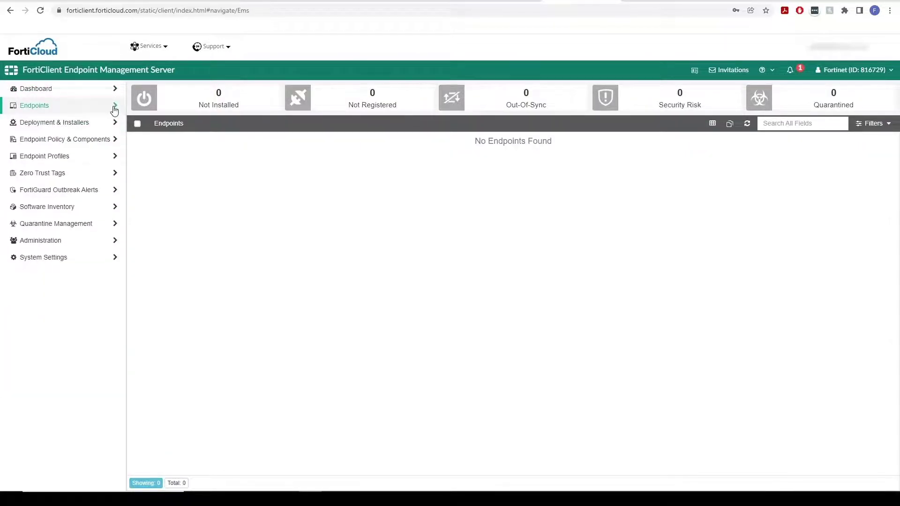
pyautogui.click(113, 160)
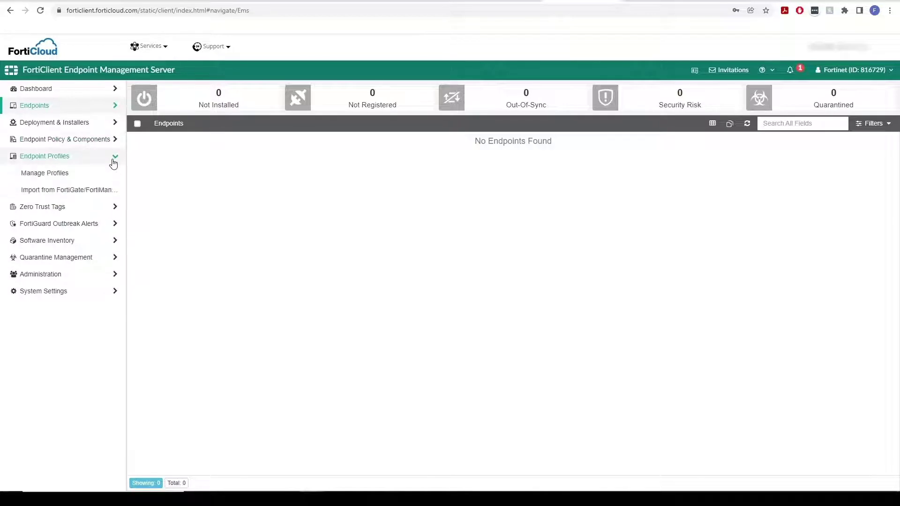
pyautogui.click(111, 176)
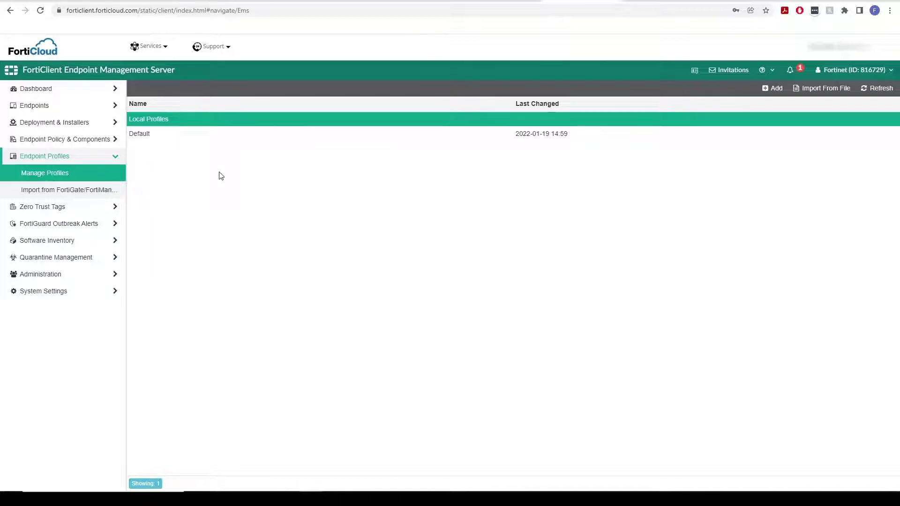
pyautogui.click(327, 141)
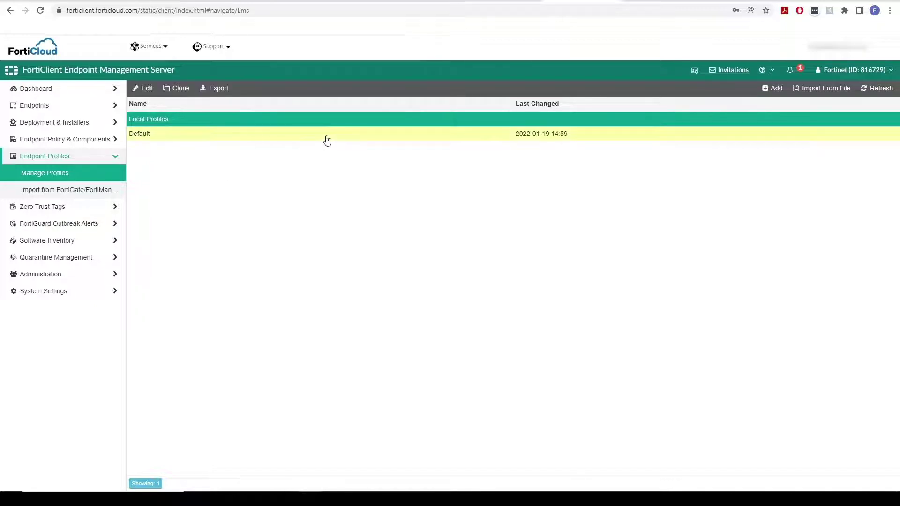
pyautogui.click(772, 88)
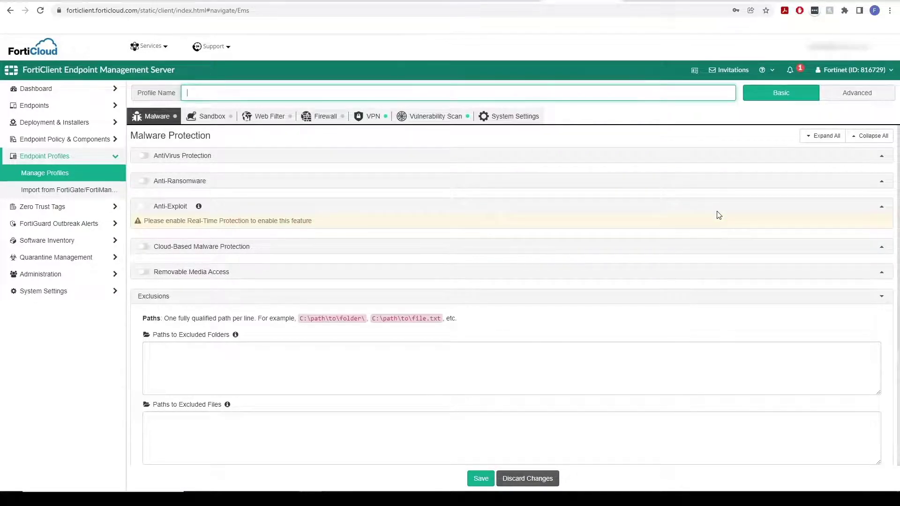
pyautogui.write('Branch_A_Profile')
pyautogui.click(200, 143)
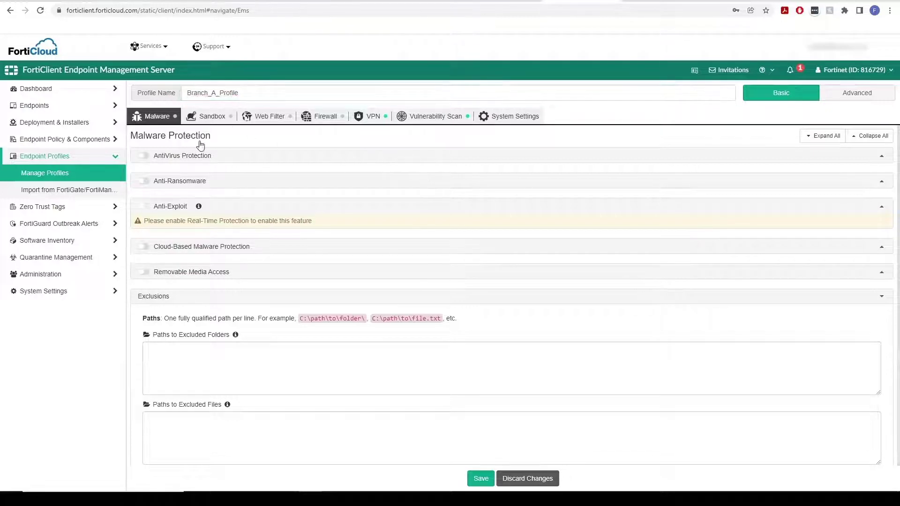
# Enable AntiVirus and Web Filter with Log All URLs and Moderate Safe Search, then save
pyautogui.click(144, 156)
pyautogui.scroll(-3, 278, 164)
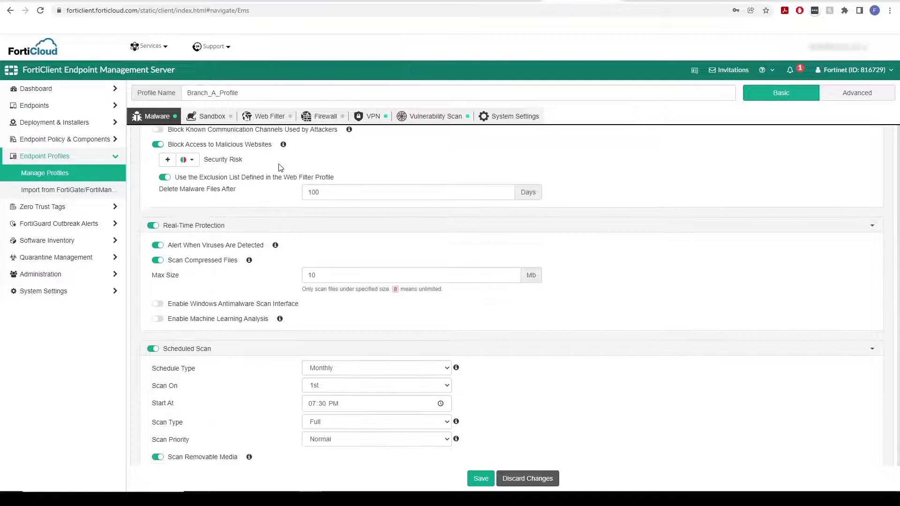
pyautogui.scroll(3, 279, 167)
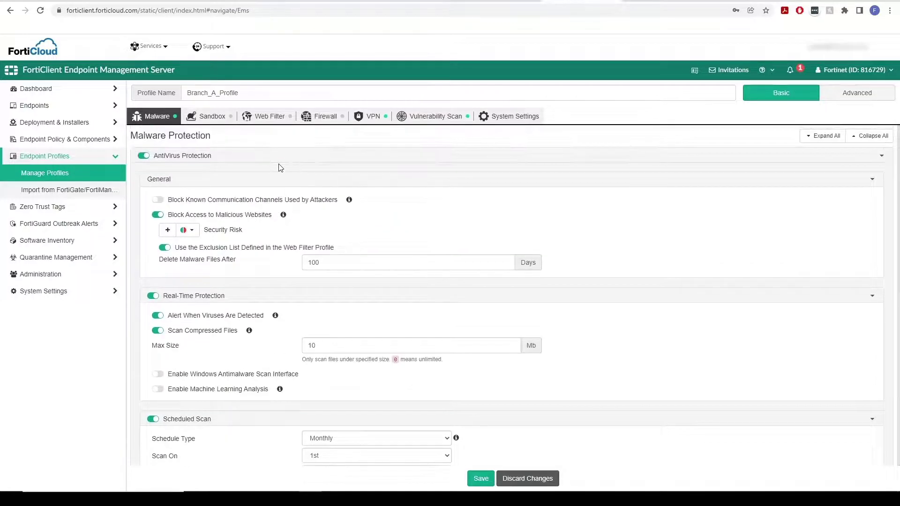
pyautogui.click(270, 117)
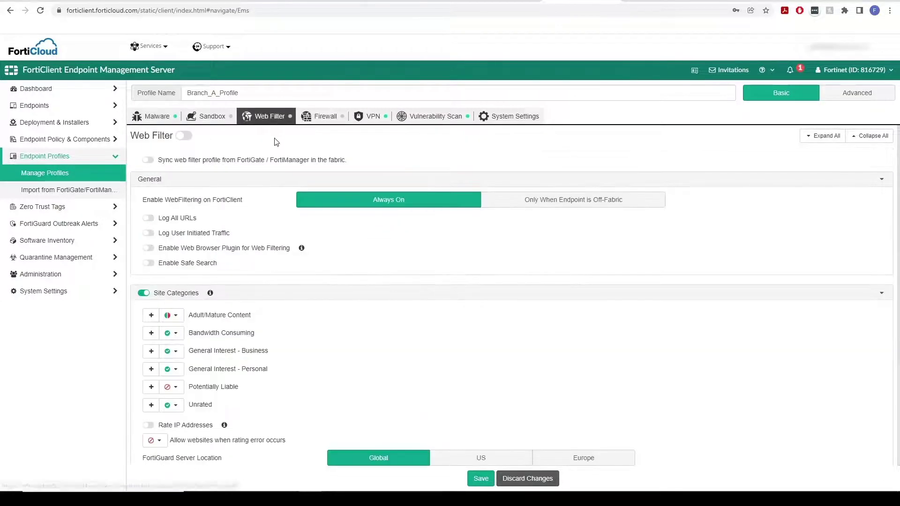
pyautogui.click(183, 137)
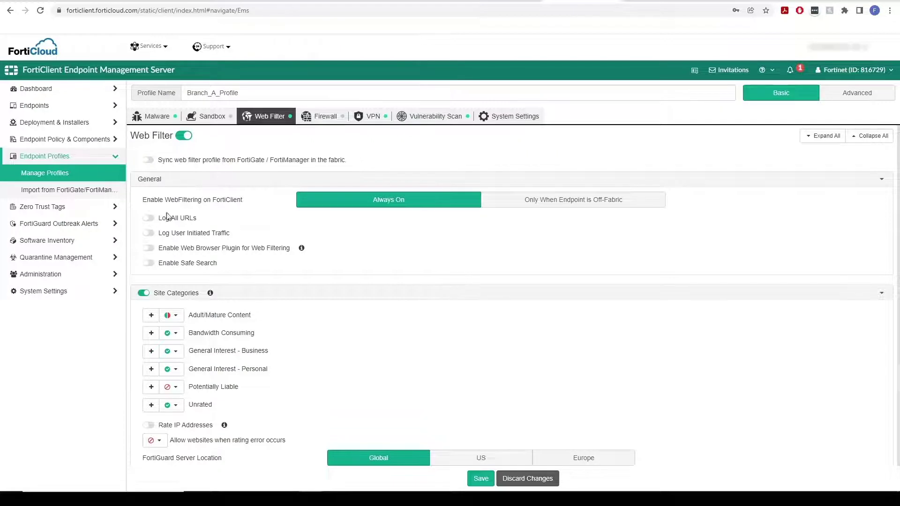
pyautogui.click(151, 220)
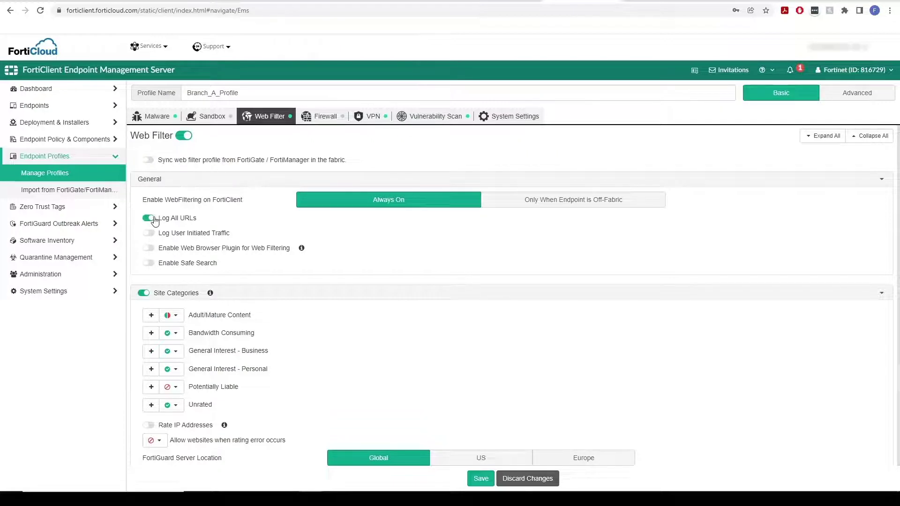
pyautogui.click(149, 264)
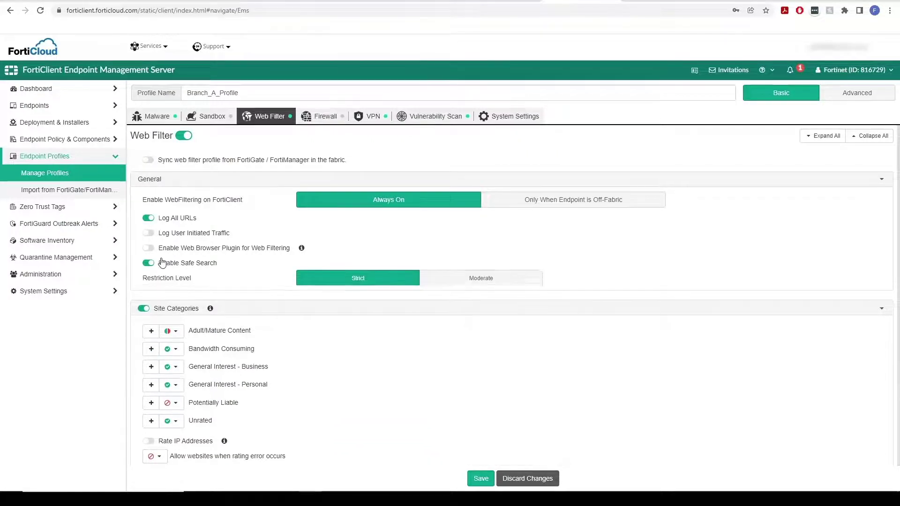
pyautogui.click(502, 286)
pyautogui.click(481, 478)
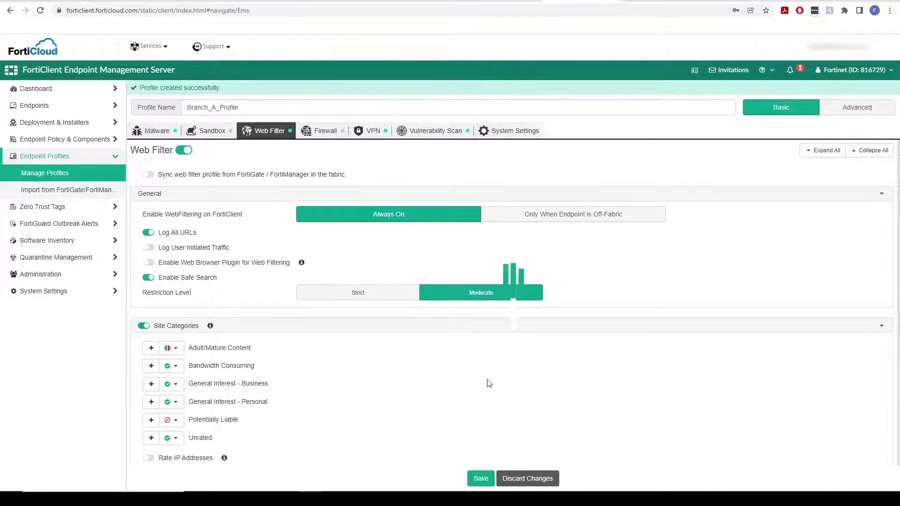
# Select Branch_A_Profile in the saved endpoint profiles list
pyautogui.click(83, 176)
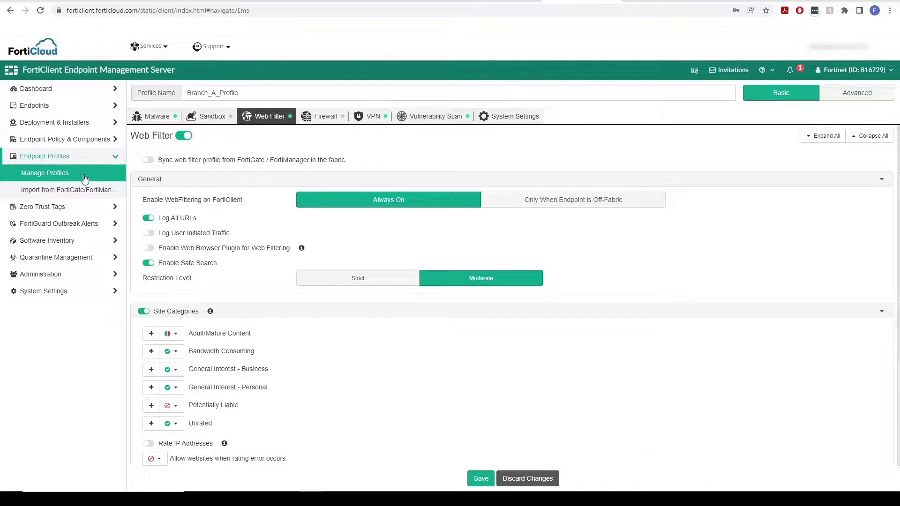
pyautogui.click(201, 136)
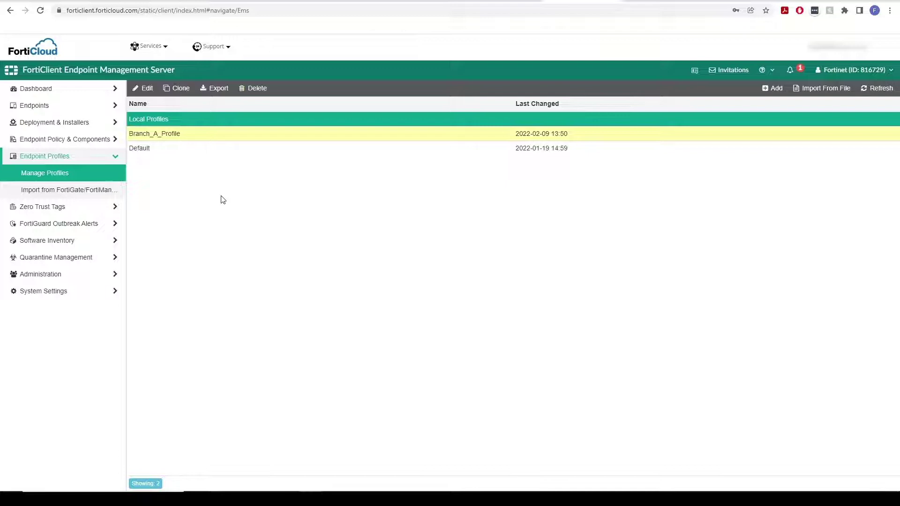
pyautogui.click(118, 162)
pyautogui.click(119, 142)
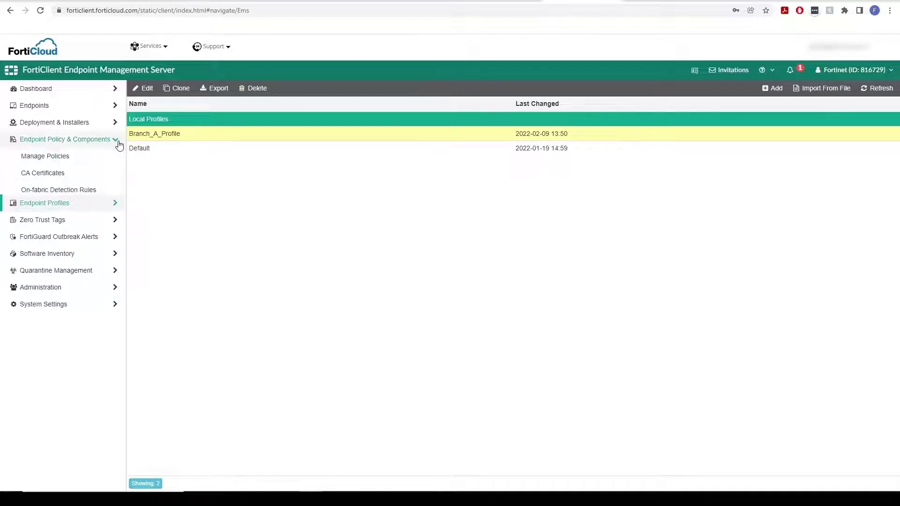
# Add a new endpoint policy named Branch_A_Policy assigned to the All Groups/Branch_A group
pyautogui.click(112, 157)
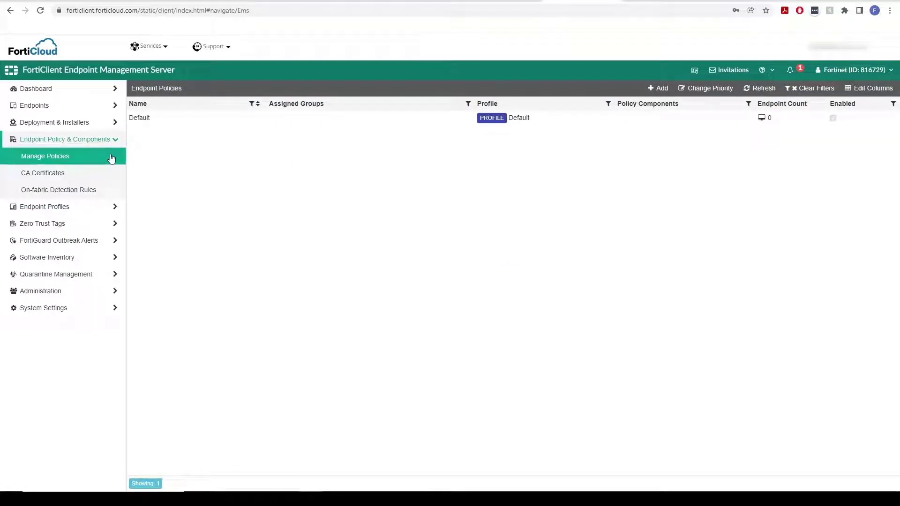
pyautogui.click(227, 125)
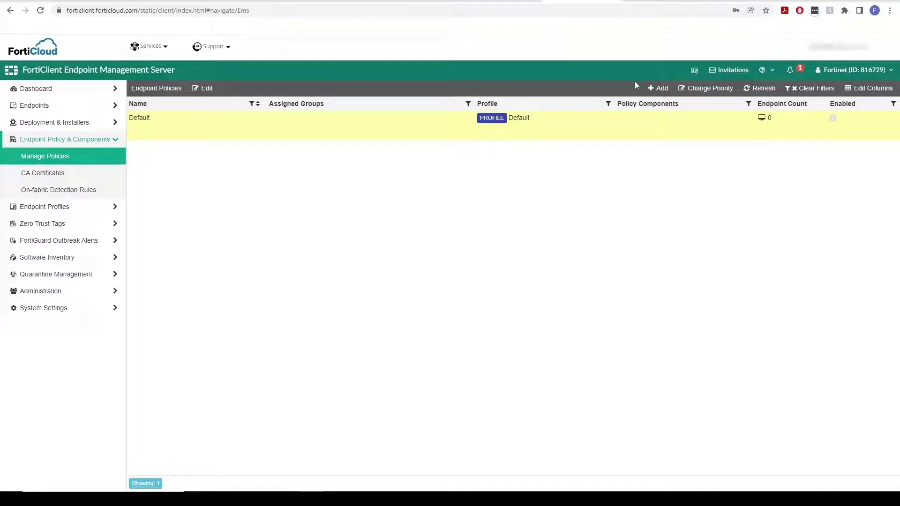
pyautogui.click(662, 89)
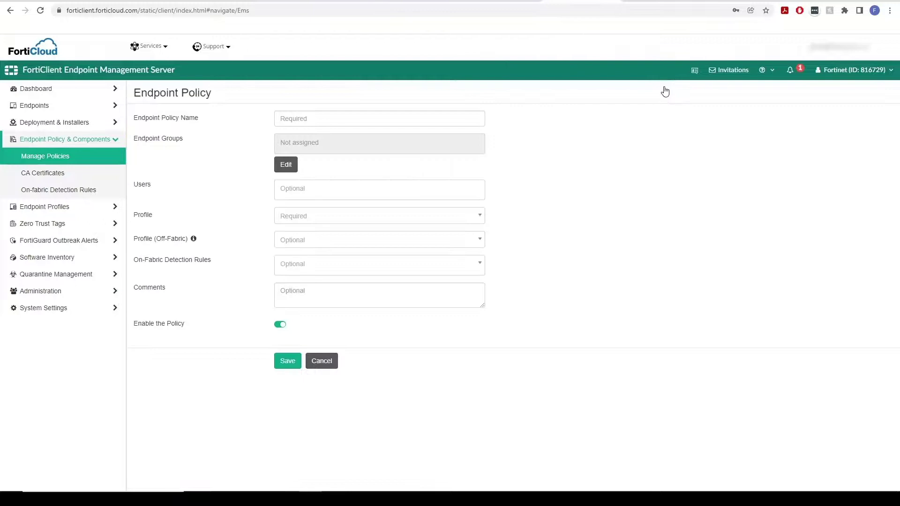
pyautogui.click(415, 117)
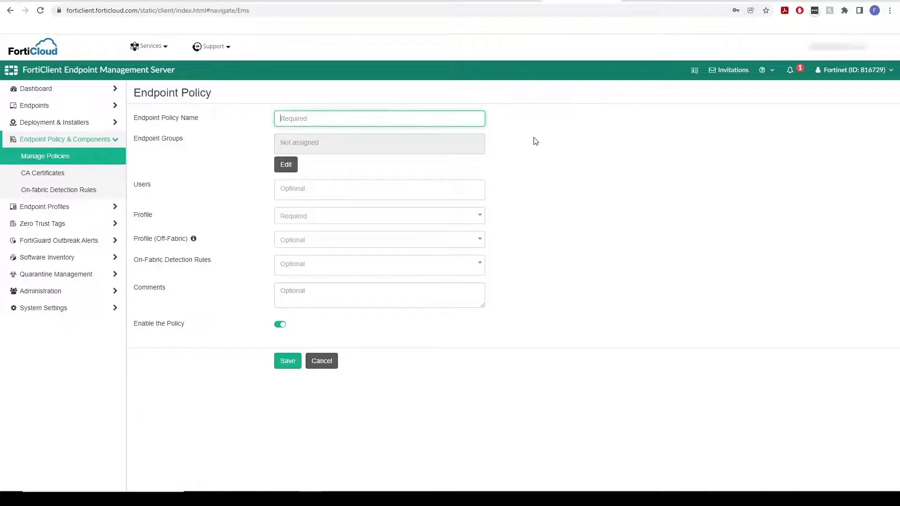
pyautogui.write('Branch_A_Policy')
pyautogui.click(454, 167)
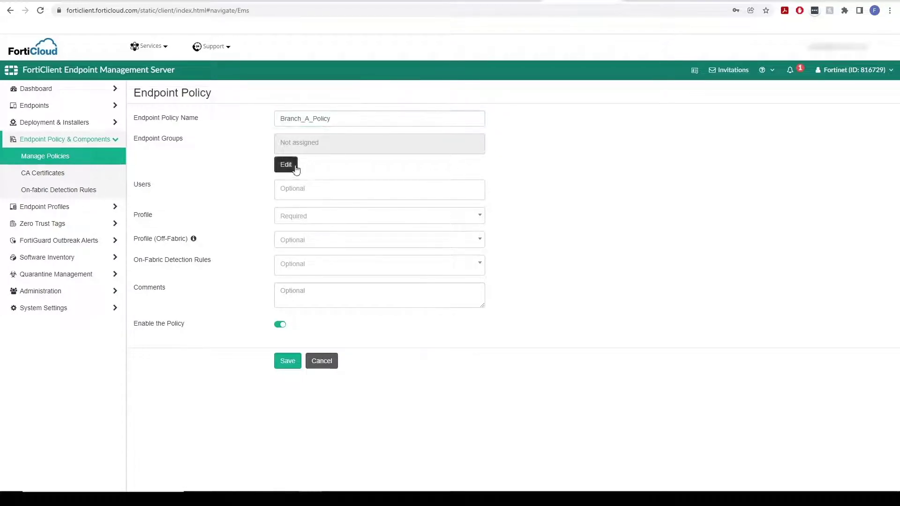
pyautogui.click(299, 165)
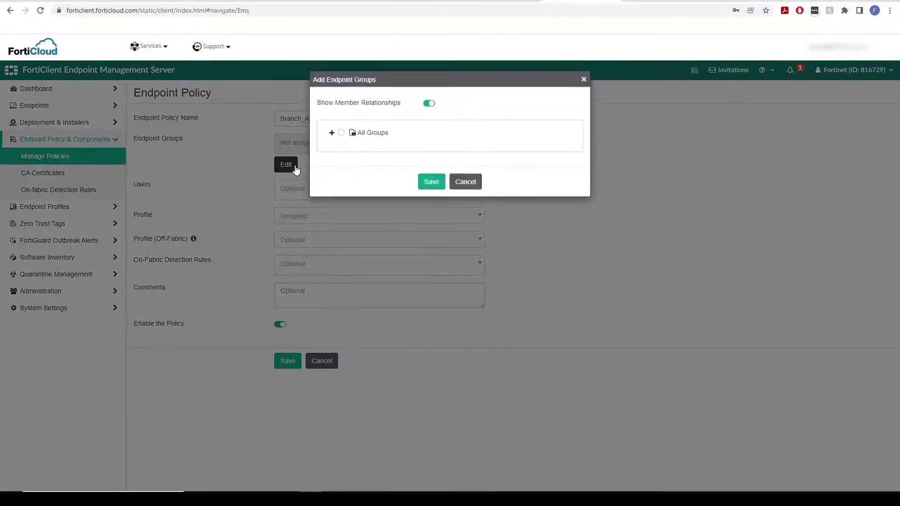
pyautogui.click(331, 137)
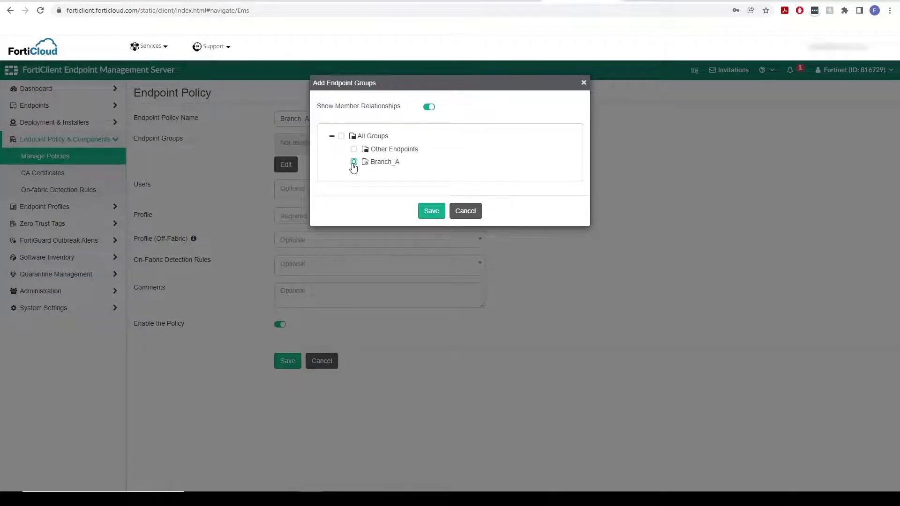
pyautogui.click(430, 212)
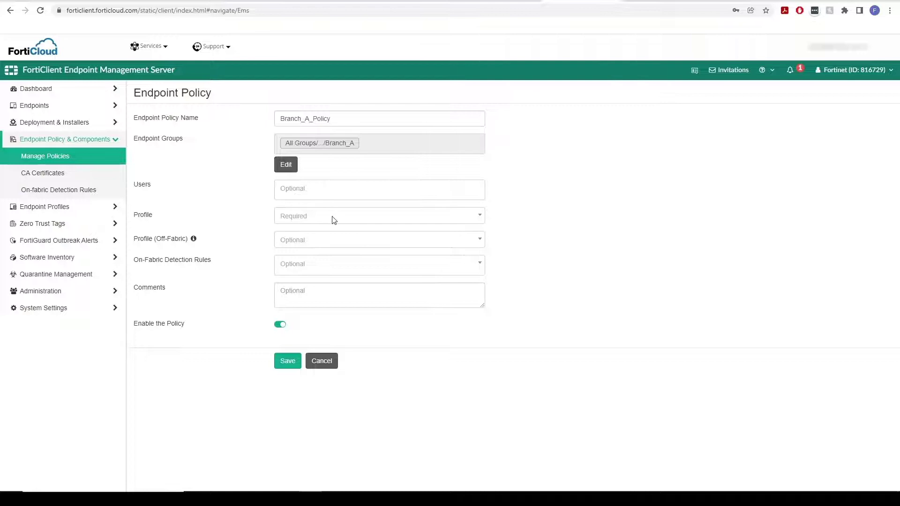
# Apply Branch_A_Profile, leave the Off-Fabric profile empty, and save Branch_A_Policy
pyautogui.click(363, 217)
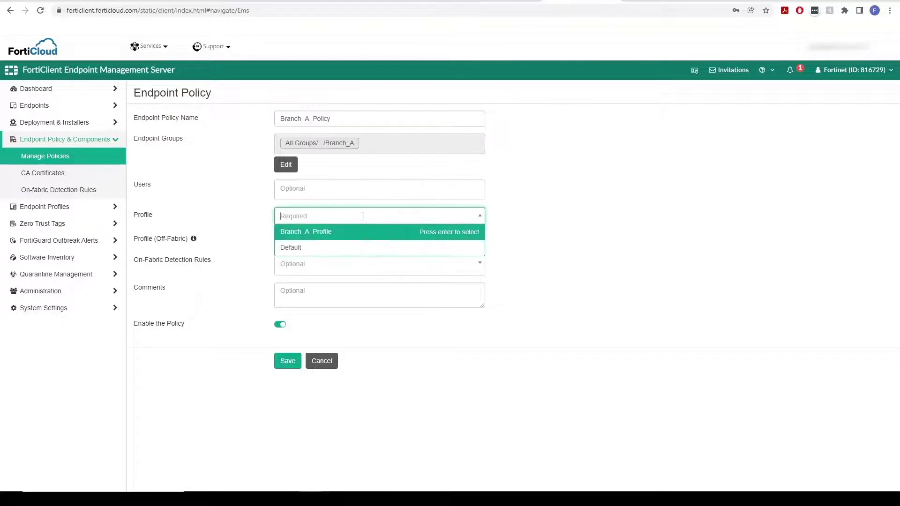
pyautogui.click(368, 233)
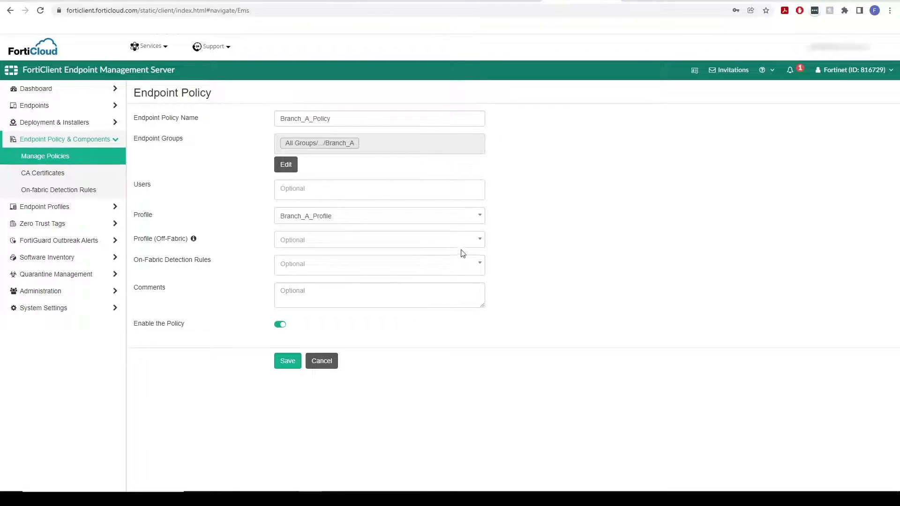
pyautogui.click(476, 245)
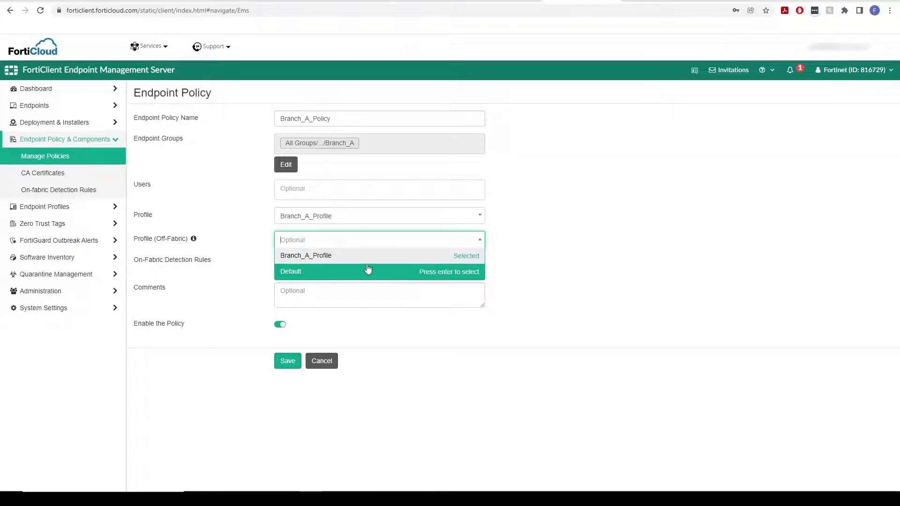
pyautogui.press('Escape')
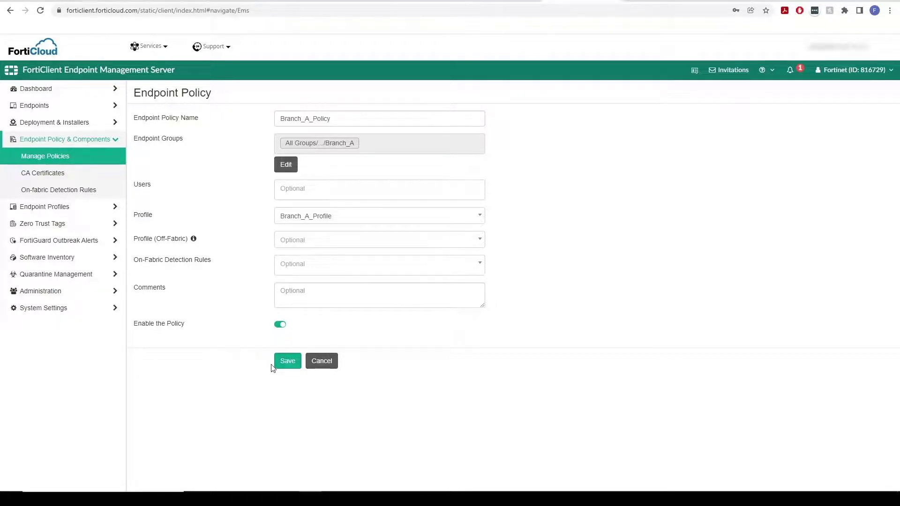
pyautogui.click(283, 366)
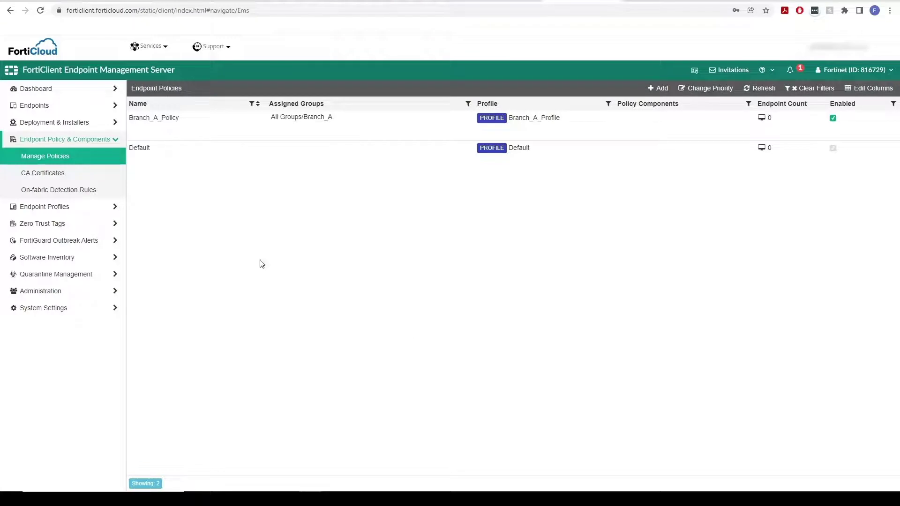
# Start a new FortiClient installer deployment package for release 7.0.1
pyautogui.click(116, 144)
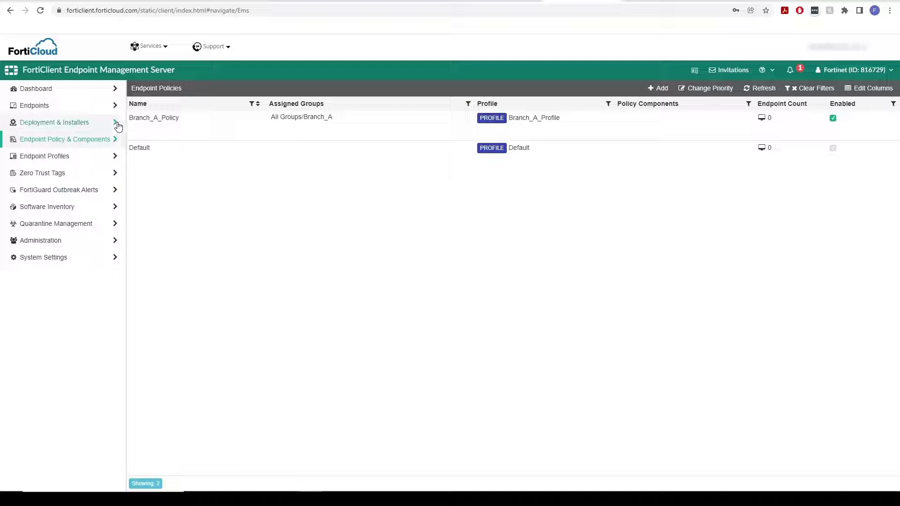
pyautogui.click(117, 124)
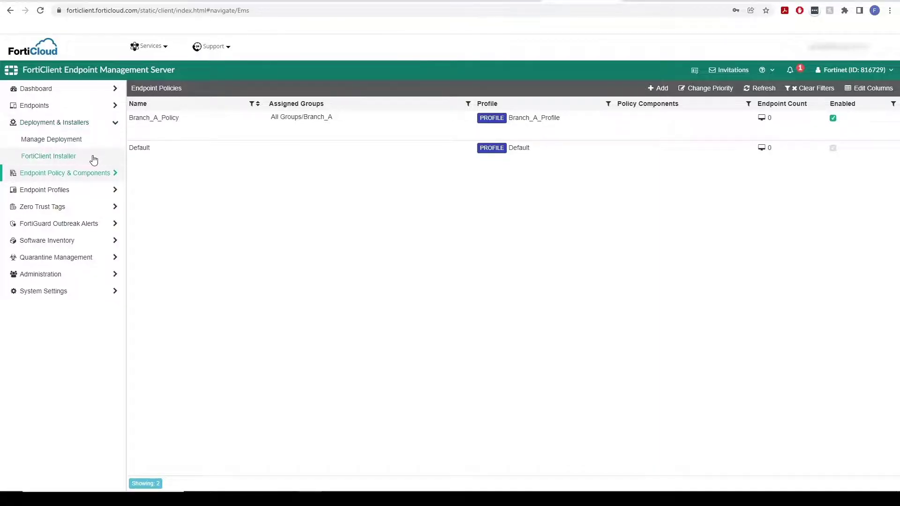
pyautogui.click(93, 159)
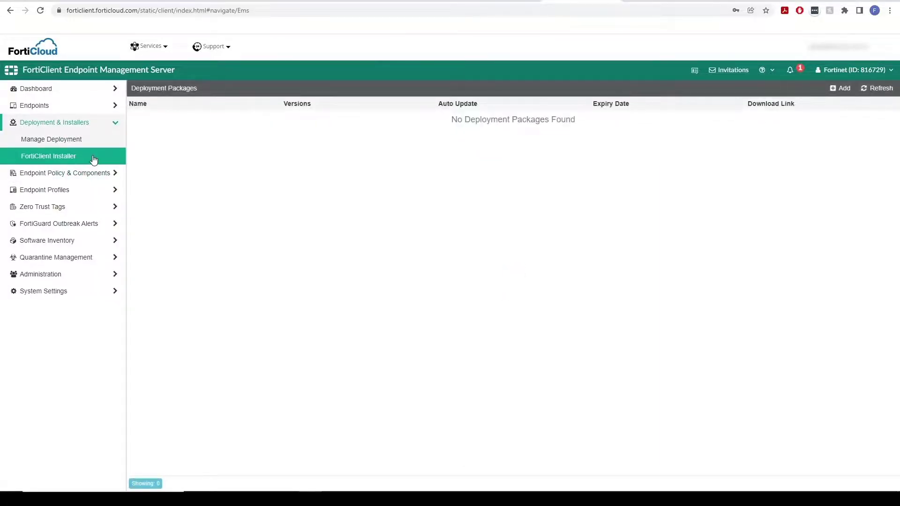
pyautogui.click(837, 88)
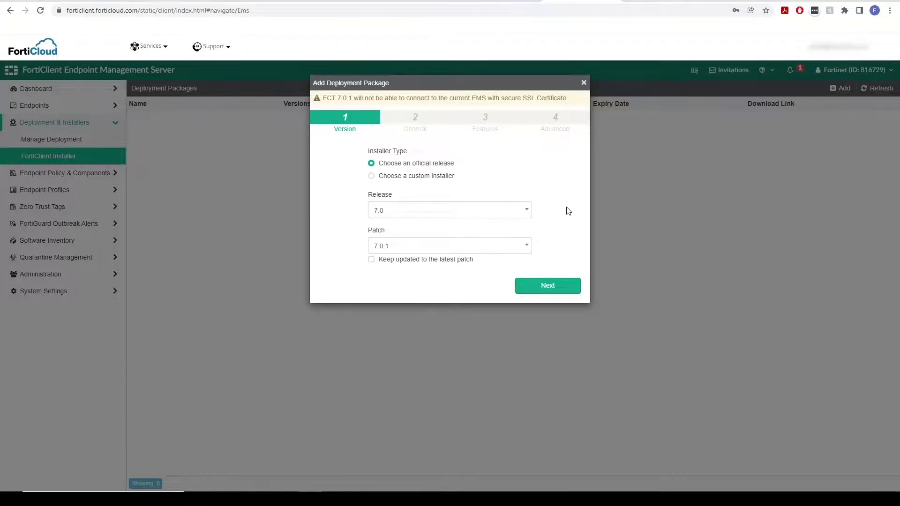
pyautogui.click(557, 293)
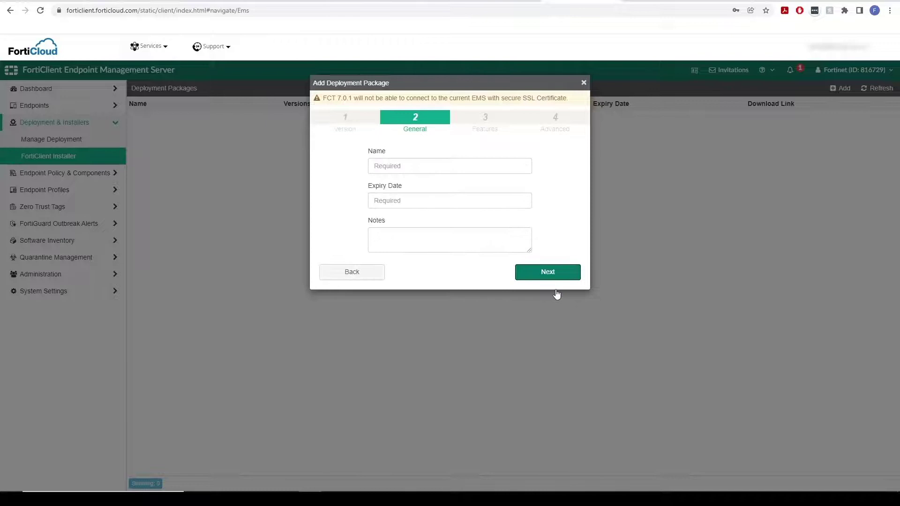
# Name the package Branch_A_Installer with expiry date 2022-03-01
pyautogui.click(493, 163)
pyautogui.write('Branch_A_Installer')
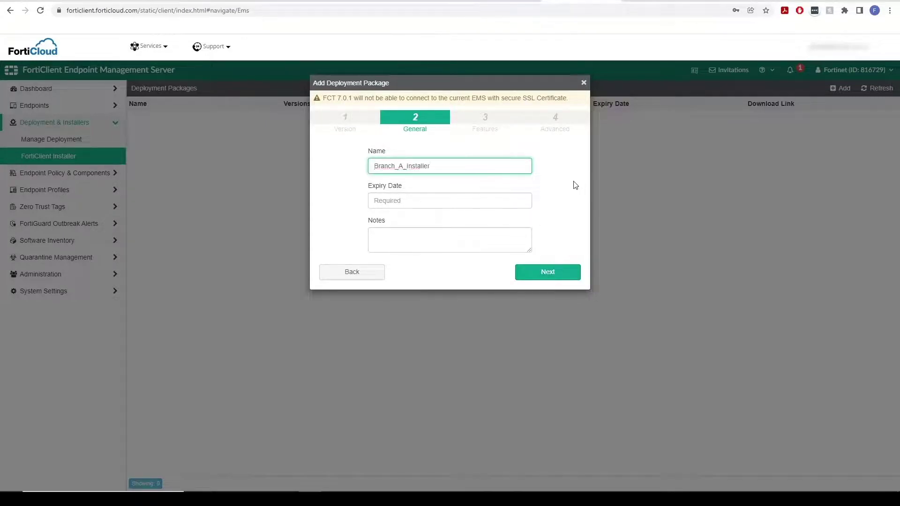
pyautogui.click(515, 202)
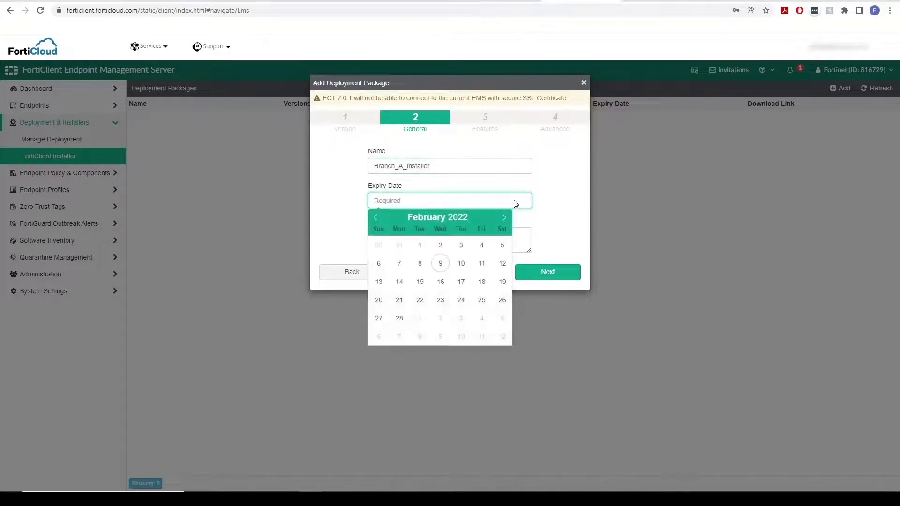
pyautogui.click(503, 218)
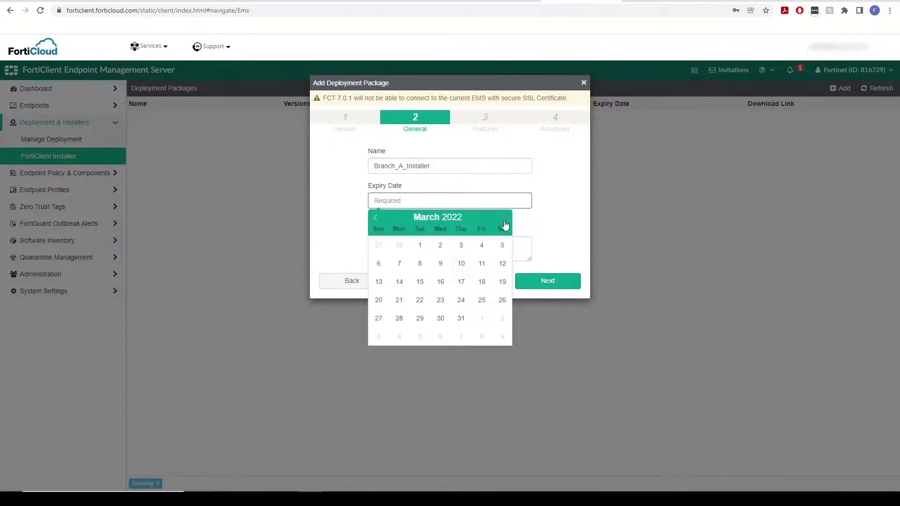
pyautogui.click(420, 245)
pyautogui.click(542, 272)
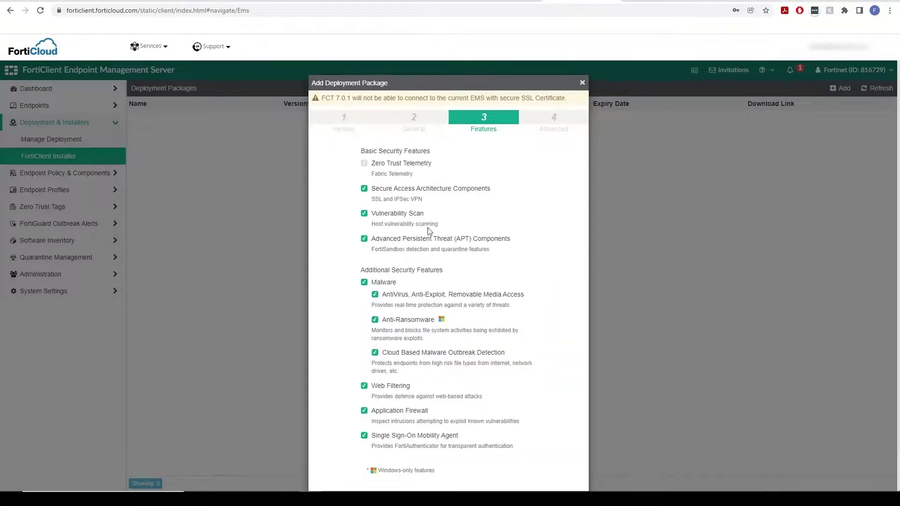
# Keep default features, assign endpoint profile Branch_A_Profile, and finish the package
pyautogui.scroll(-1, 429, 232)
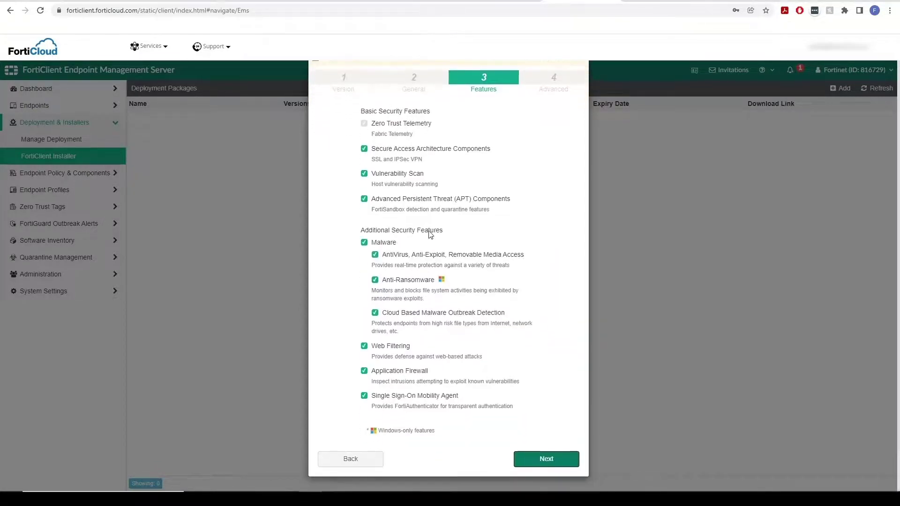
pyautogui.click(536, 460)
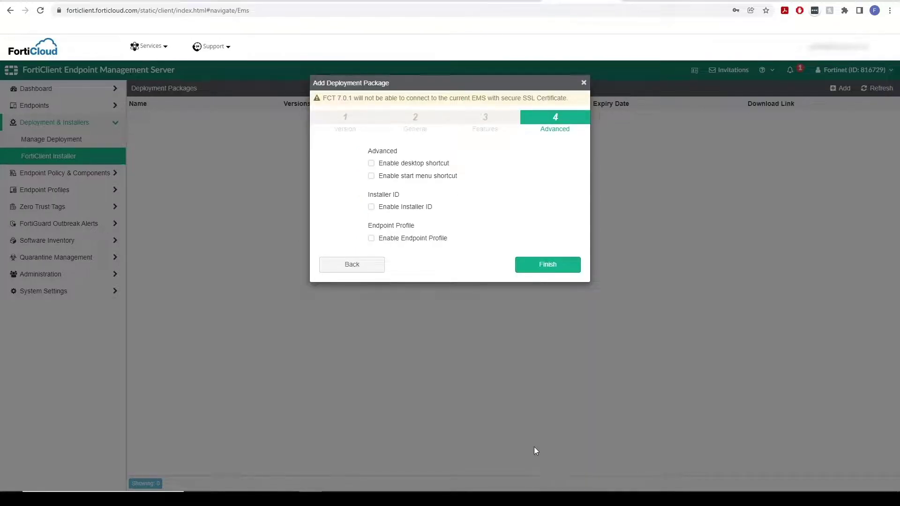
pyautogui.click(443, 164)
pyautogui.click(443, 164)
pyautogui.click(371, 239)
pyautogui.click(463, 253)
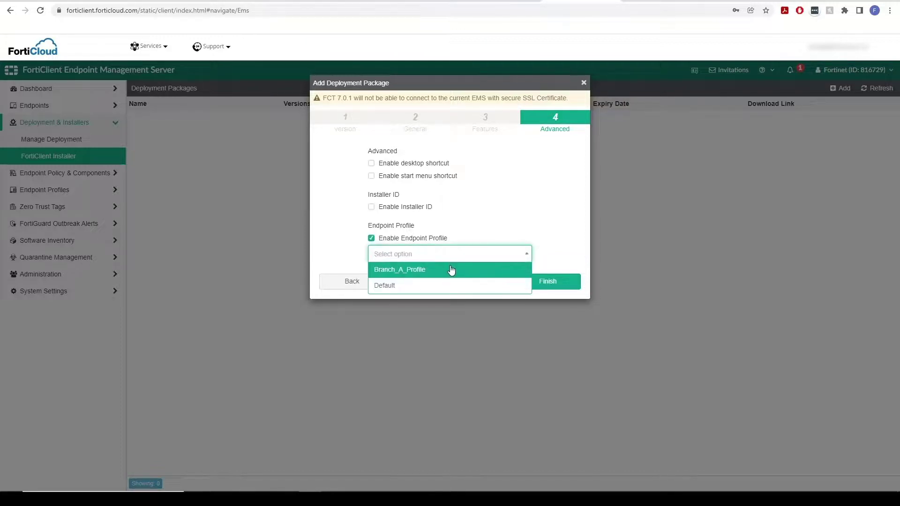
pyautogui.click(451, 270)
pyautogui.click(550, 281)
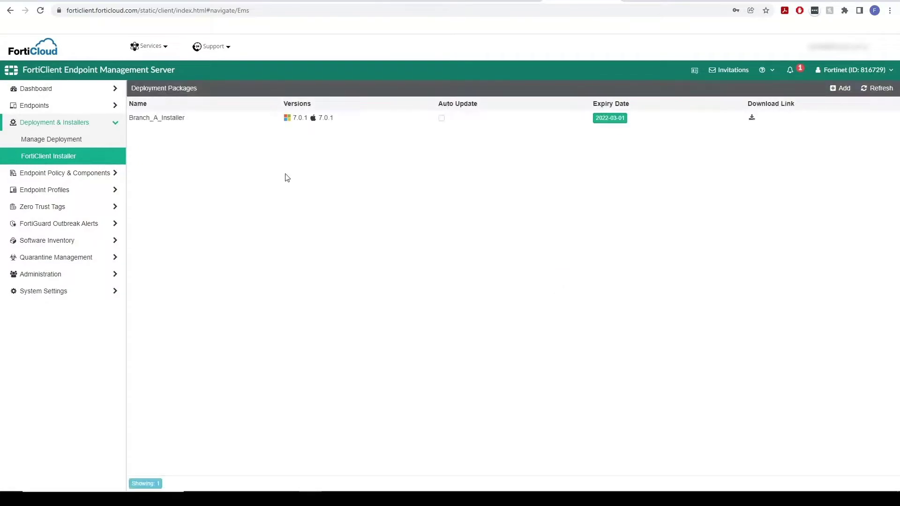
# Expand Branch_A_Installer's details and select its invitation code
pyautogui.click(265, 123)
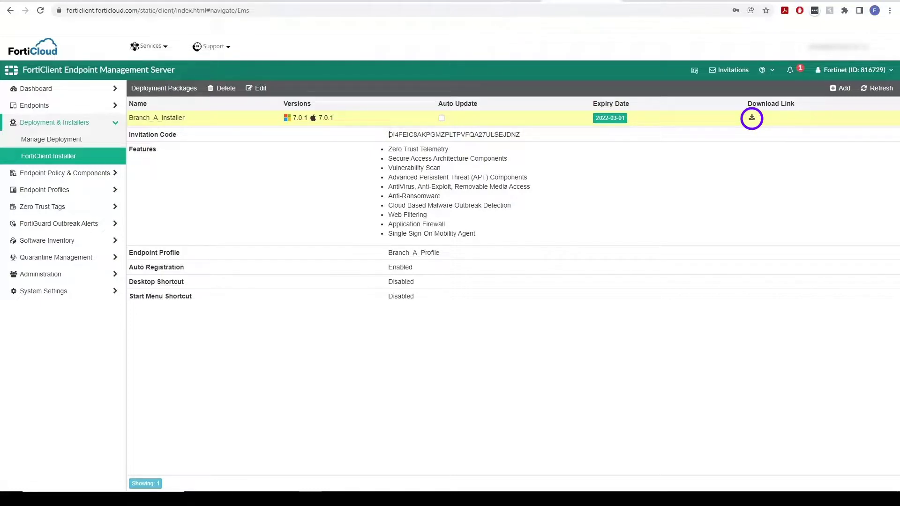
pyautogui.moveTo(389, 134); pyautogui.dragTo(532, 138)
pyautogui.hotkey('ctrl', 'c')
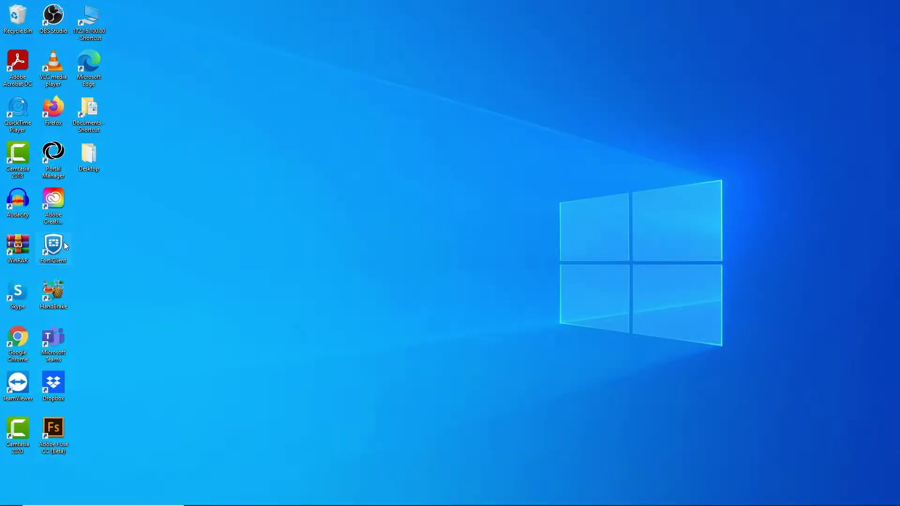
# Launch FortiClient and paste the installer's invitation code into the Server Address or Invitation Code field
pyautogui.doubleClick(63, 241)
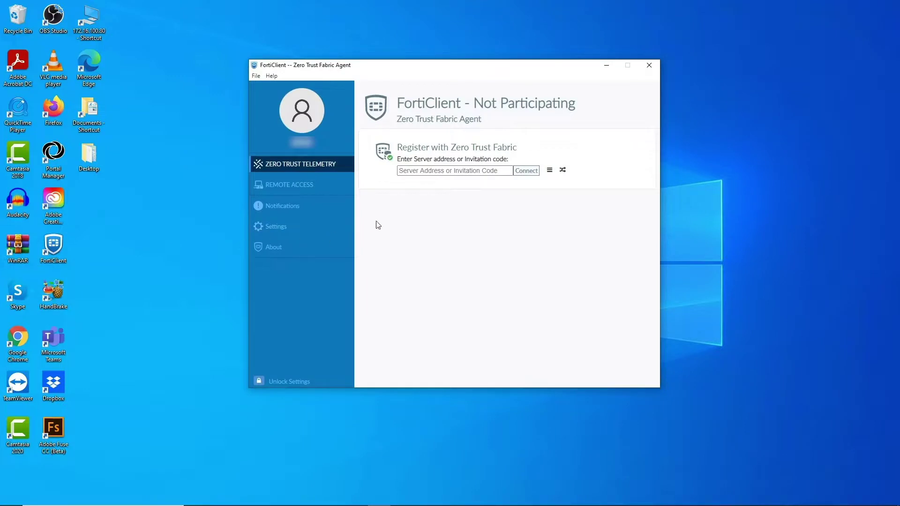
pyautogui.click(447, 170)
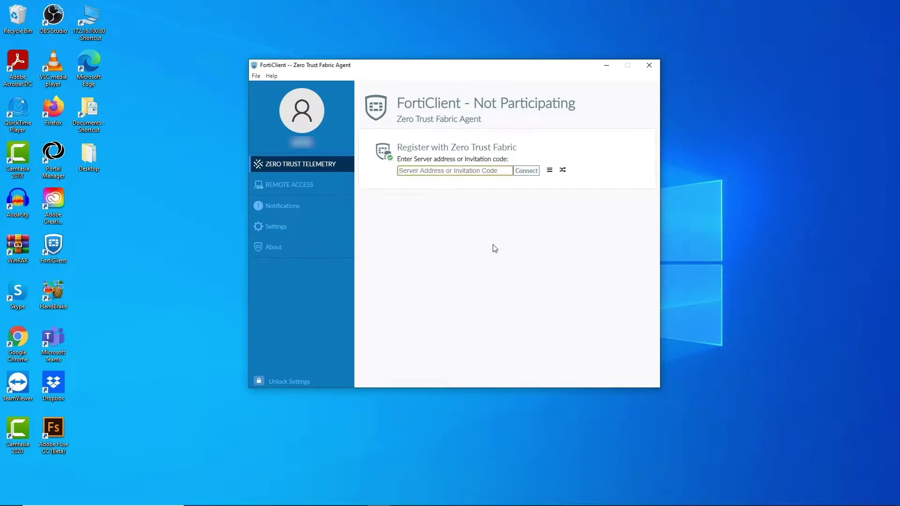
pyautogui.hotkey('ctrl', 'v')
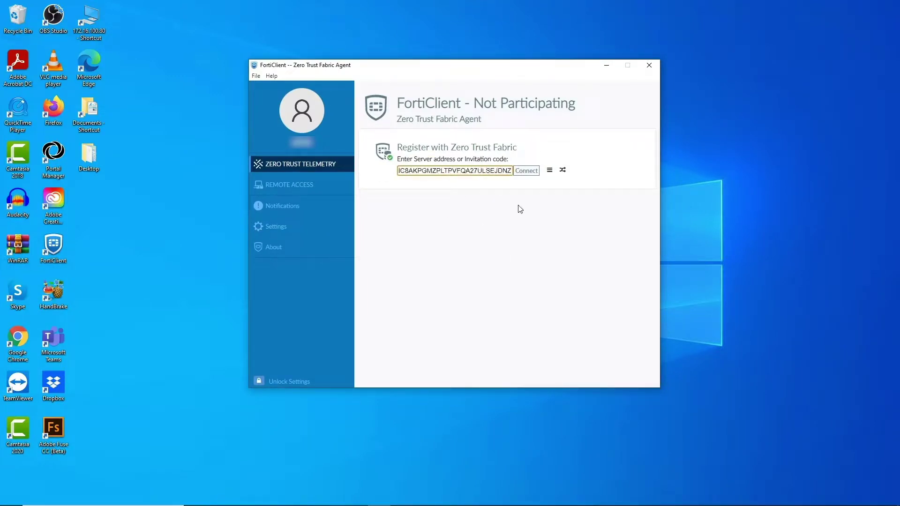
pyautogui.press('Tab')
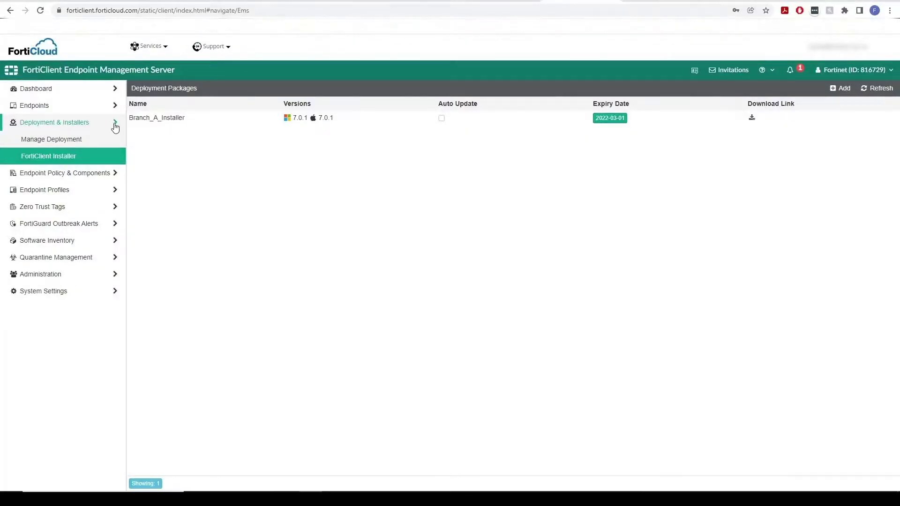
# Show All Endpoints to find the new desktop at 192.168.1.81 with the Default policy
pyautogui.click(105, 120)
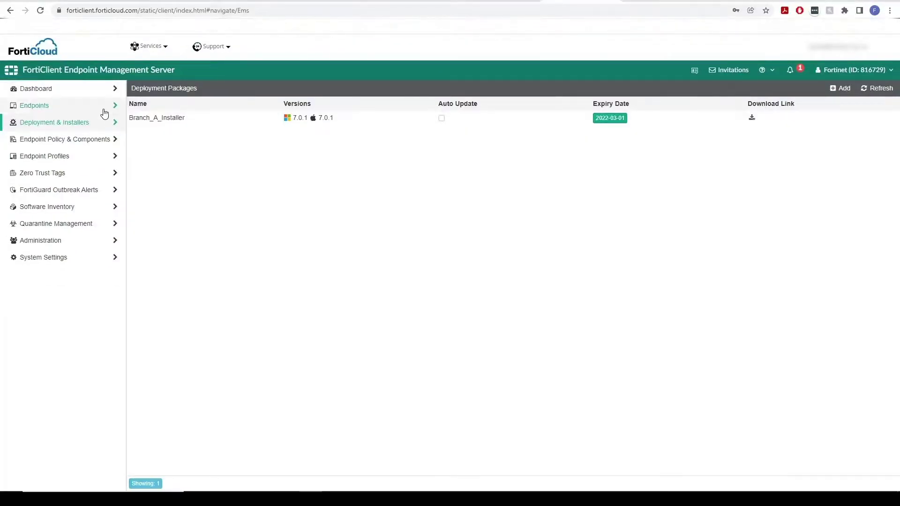
pyautogui.click(104, 110)
pyautogui.click(97, 121)
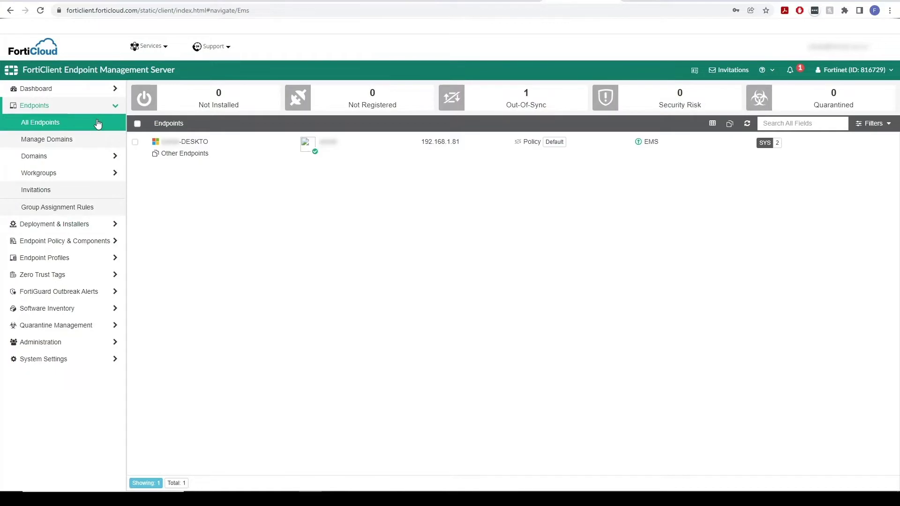